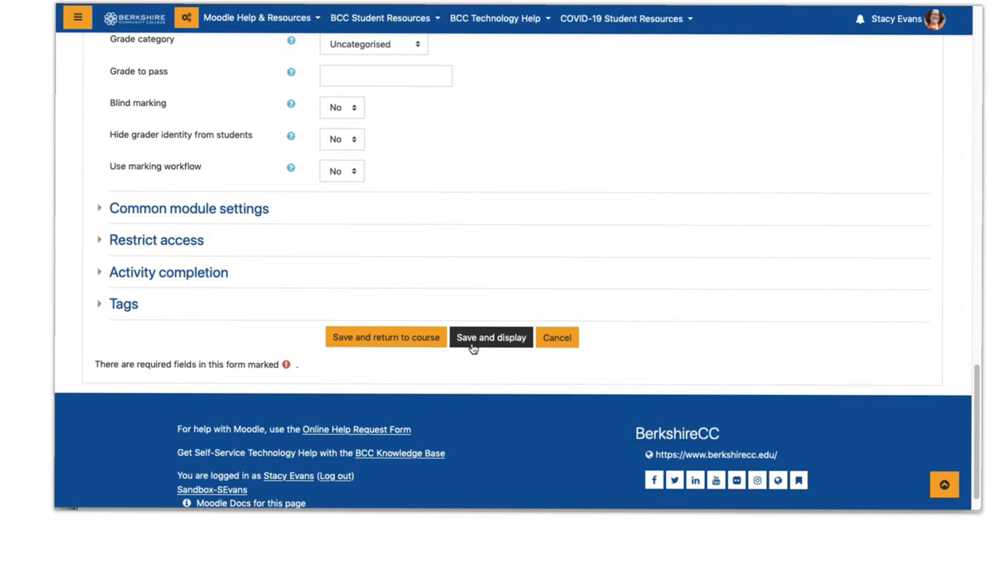
Step: Save and display the assignment, and start a new grading form from scratch named "Quick Grading"
left_click(473, 347)
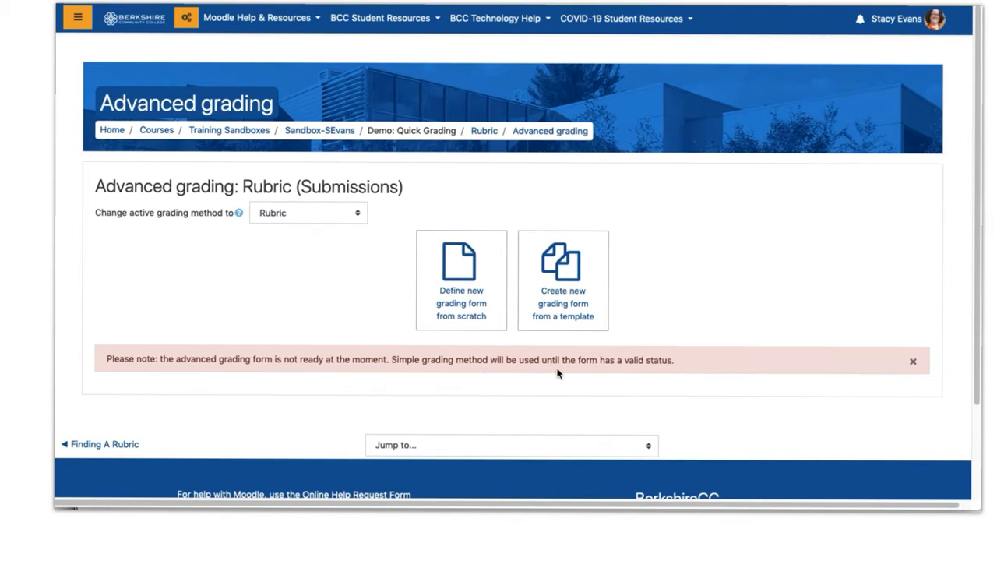
left_click(459, 268)
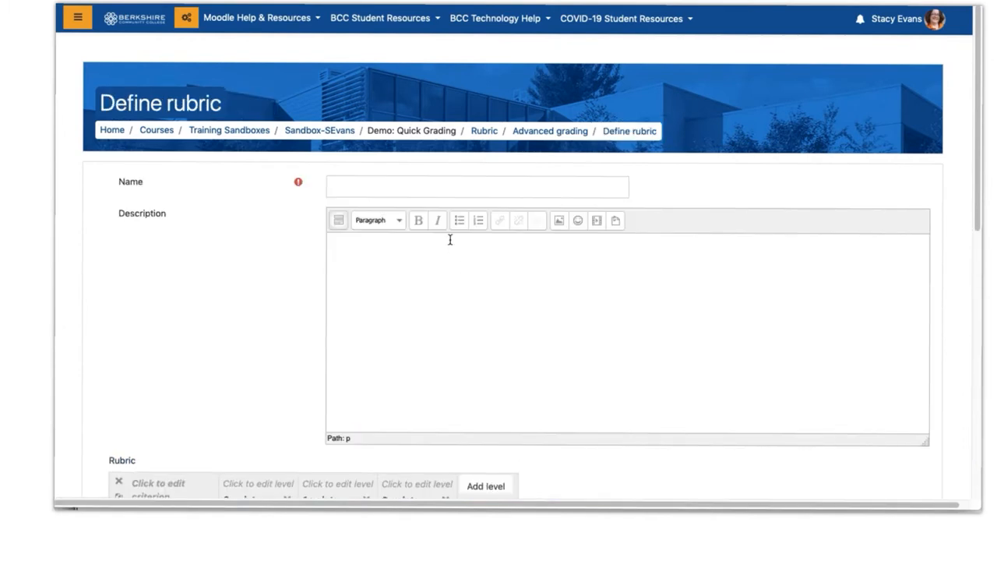
left_click(442, 186)
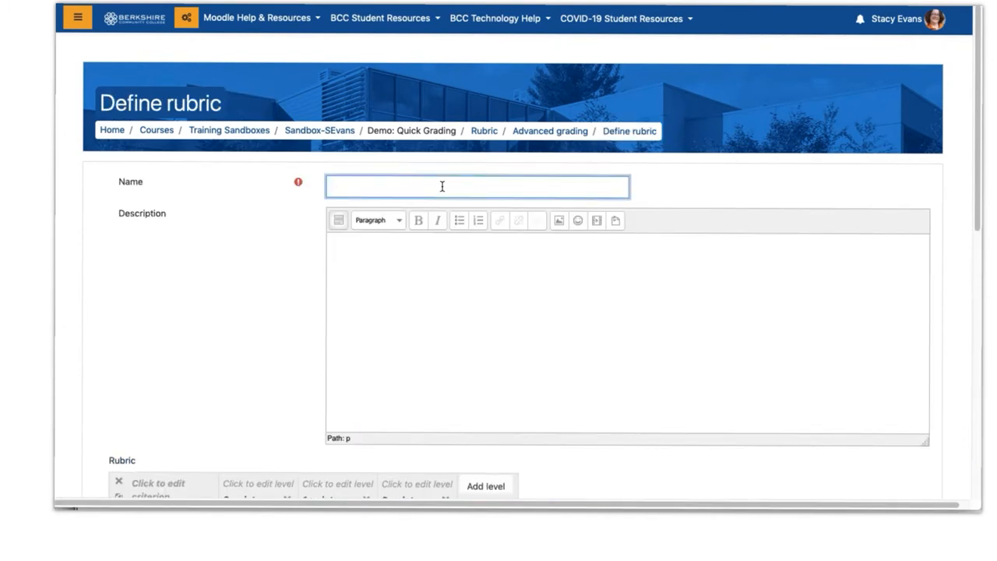
type("Quick Grading")
Step: Name the rubric's first criterion "Content" and describe its 0-point level as "Not turned in."
scroll(506, 265, "down", 2)
scroll(441, 190, "down", 4)
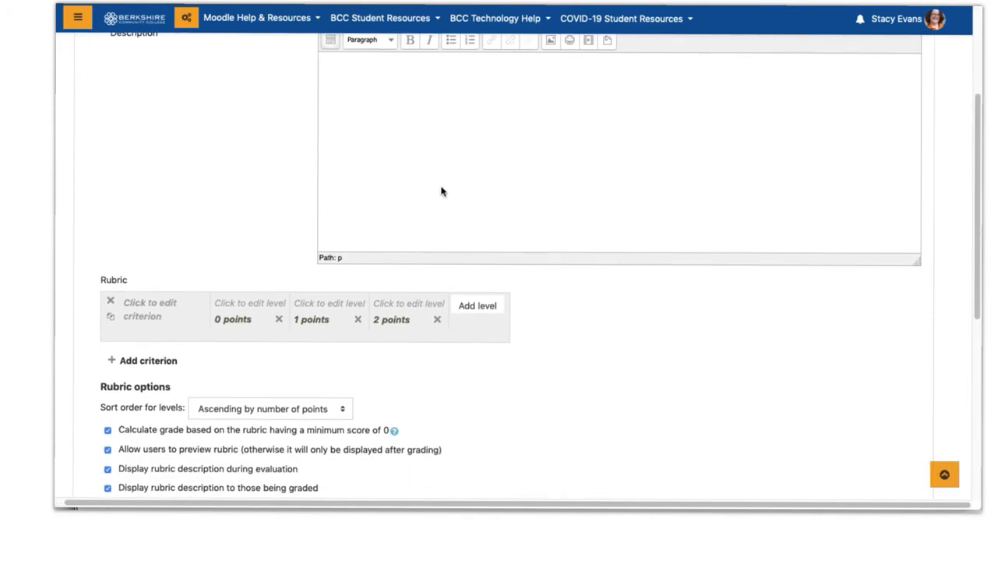
scroll(441, 190, "down", 1)
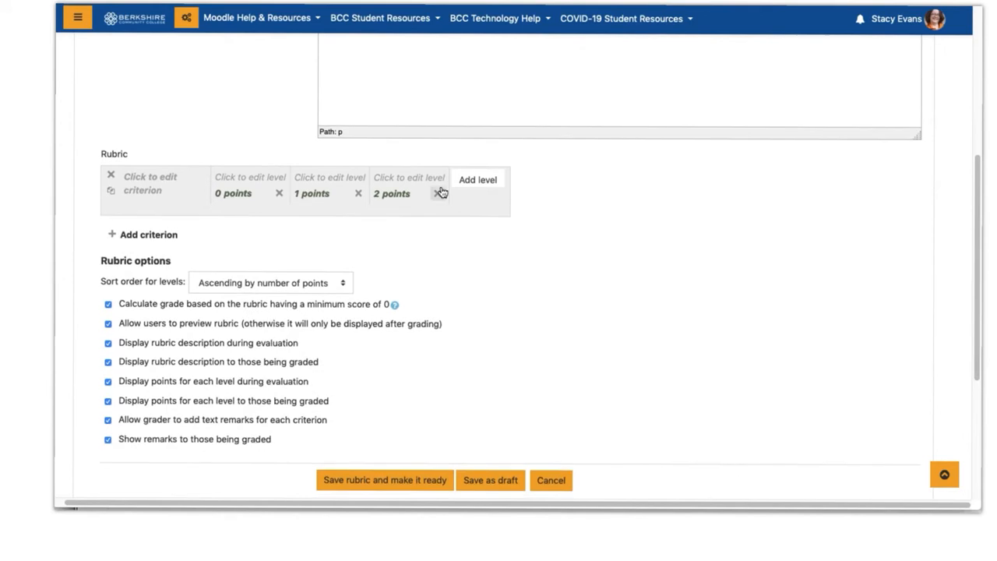
left_click(140, 179)
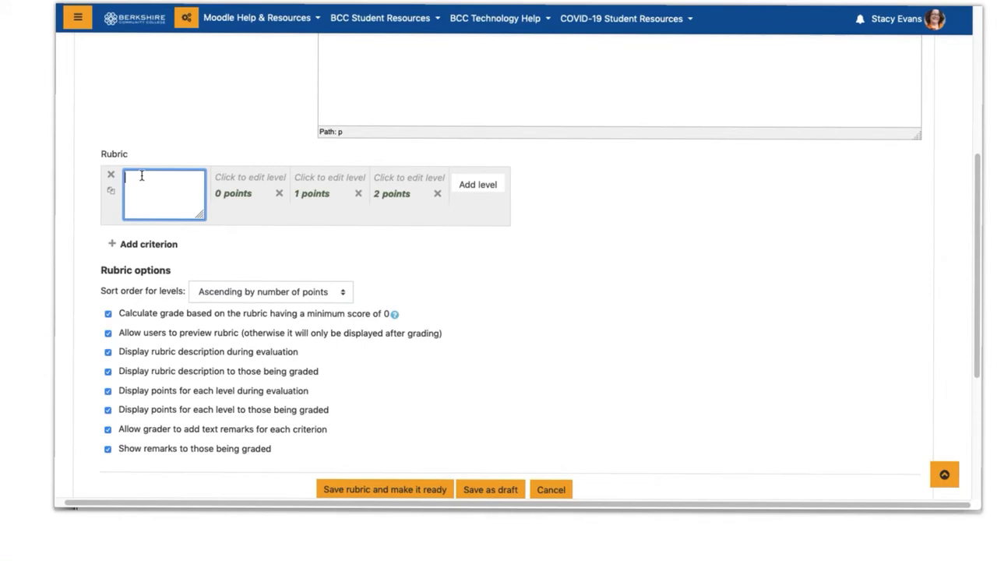
type("Content")
key("Tab")
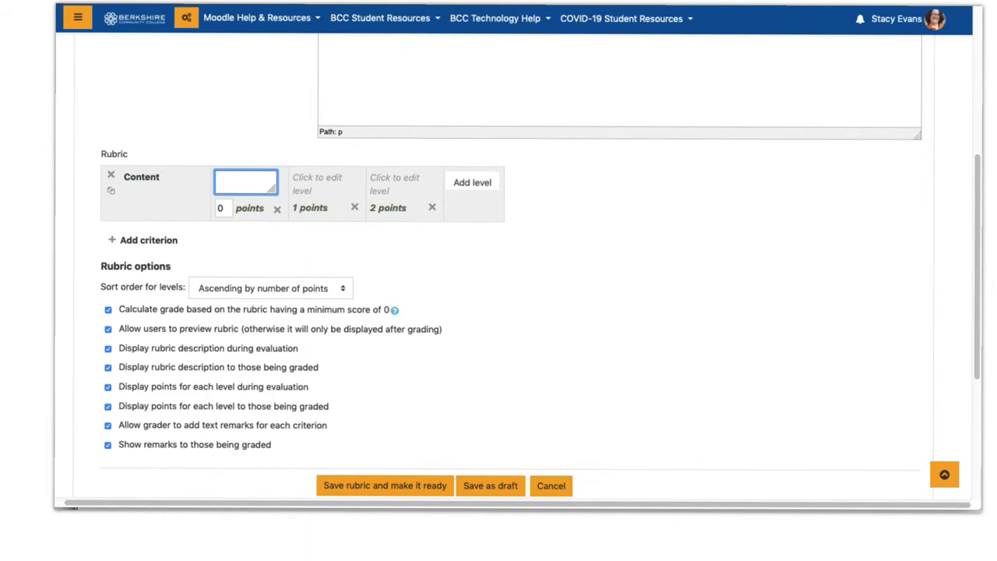
type("Not turned in.")
Step: Describe the 1-point and 2-point levels of the Content criterion as "Text"
left_click(312, 180)
type("Text")
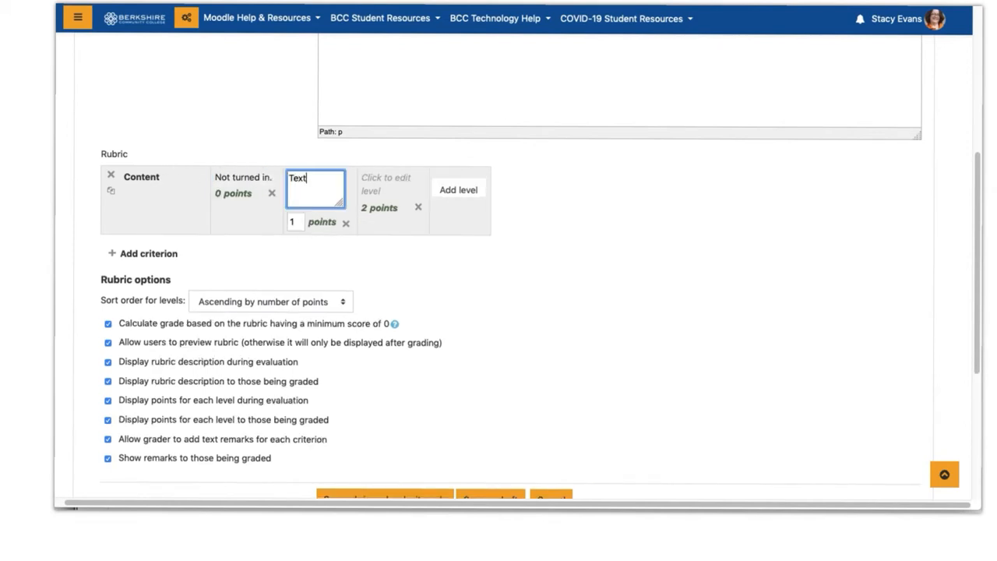
double_click(296, 177)
left_click(382, 181)
type("Text")
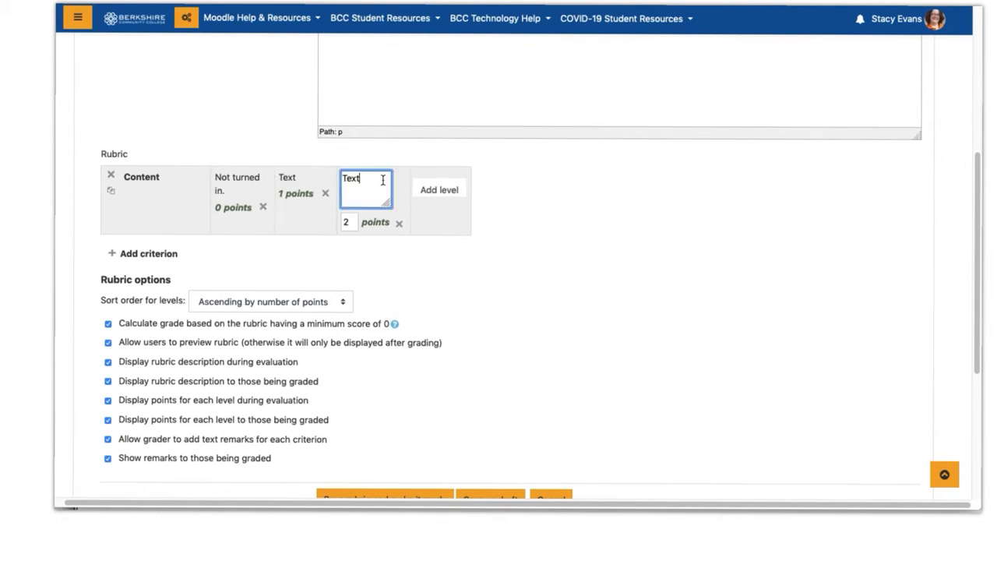
Step: Add 3-point and 4-point levels to the Content criterion, each described as "Text"
left_click(438, 189)
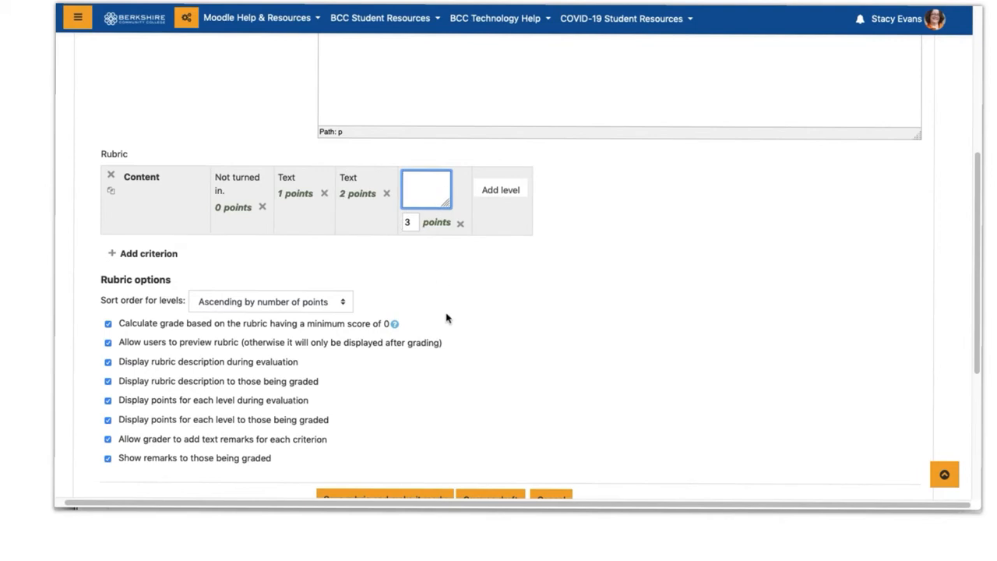
type("Text")
left_click(499, 189)
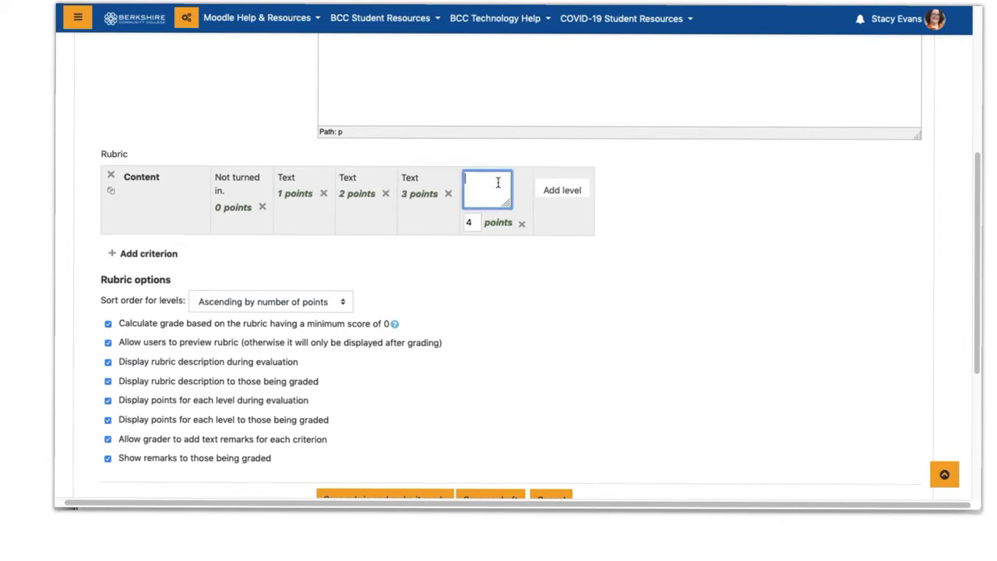
type("Text")
left_click(531, 291)
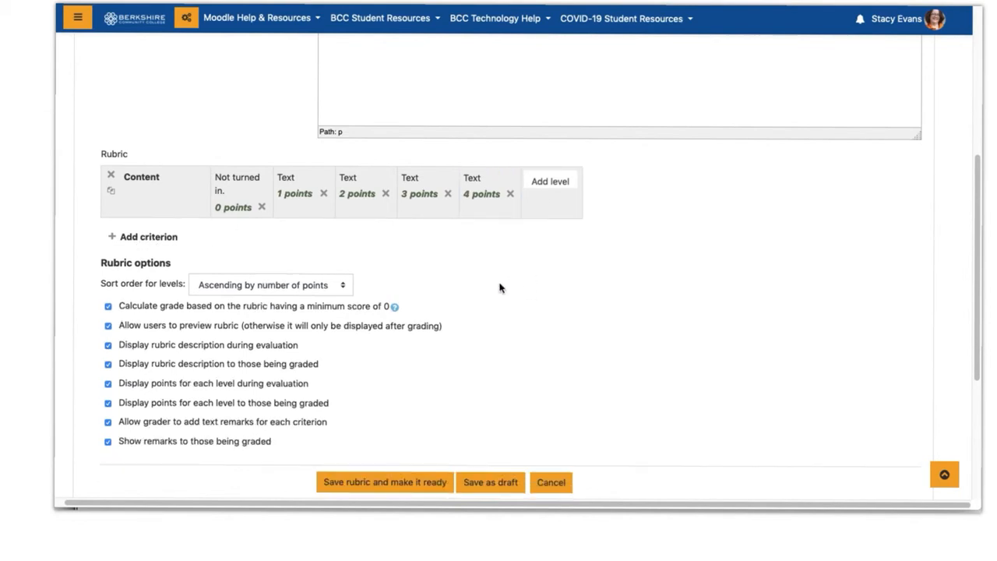
Step: Add a second criterion named "Critical Thinking" and describe all five of its levels as "Text"
left_click(137, 239)
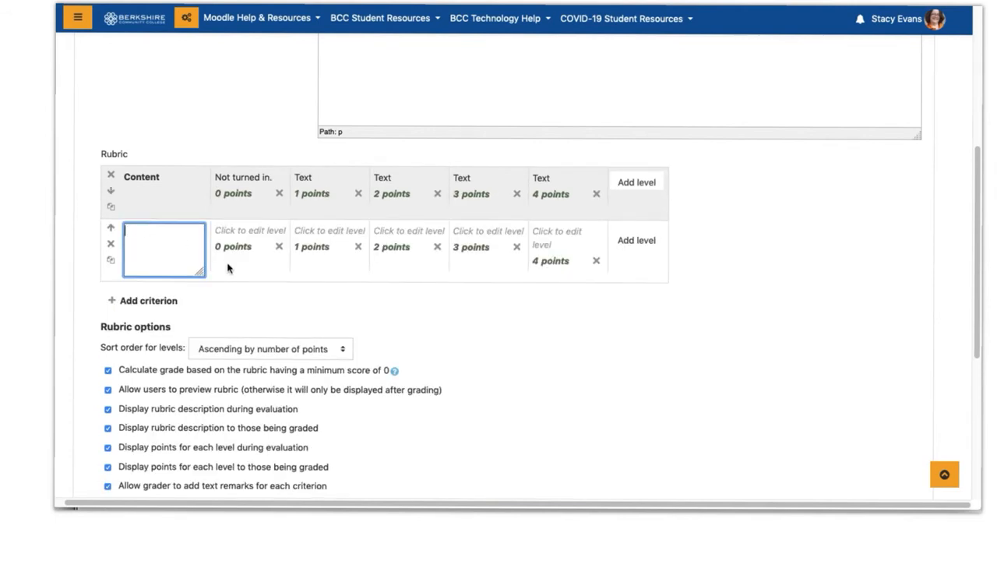
type("Critical Thinking")
left_click(253, 234)
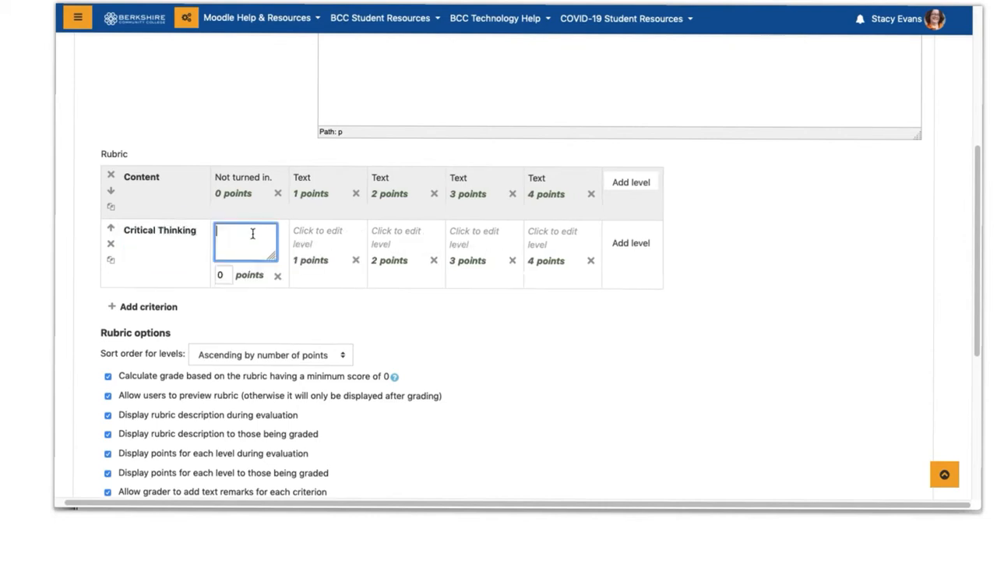
type("Text")
left_click(310, 234)
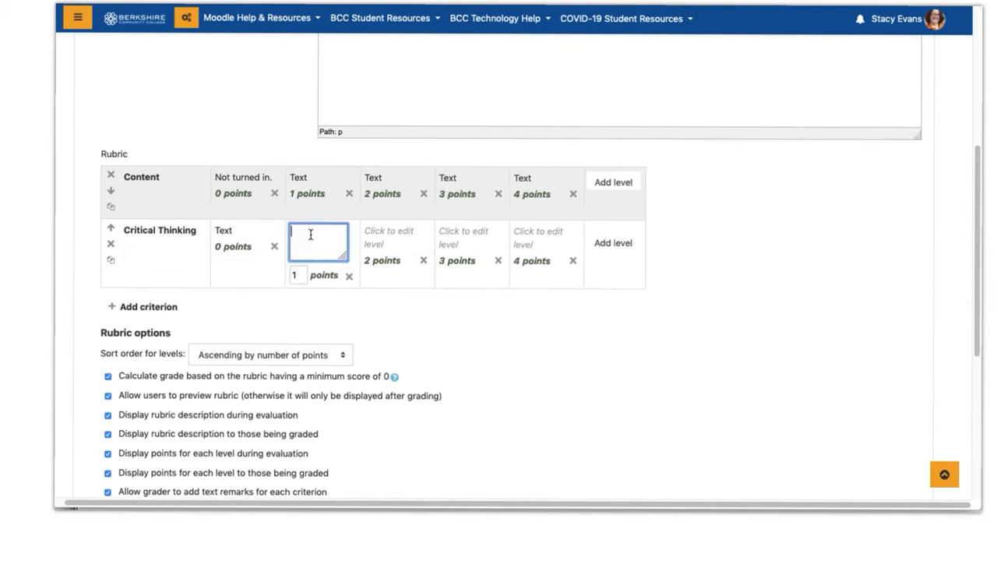
type("Text")
left_click(377, 234)
type("Text")
left_click(434, 232)
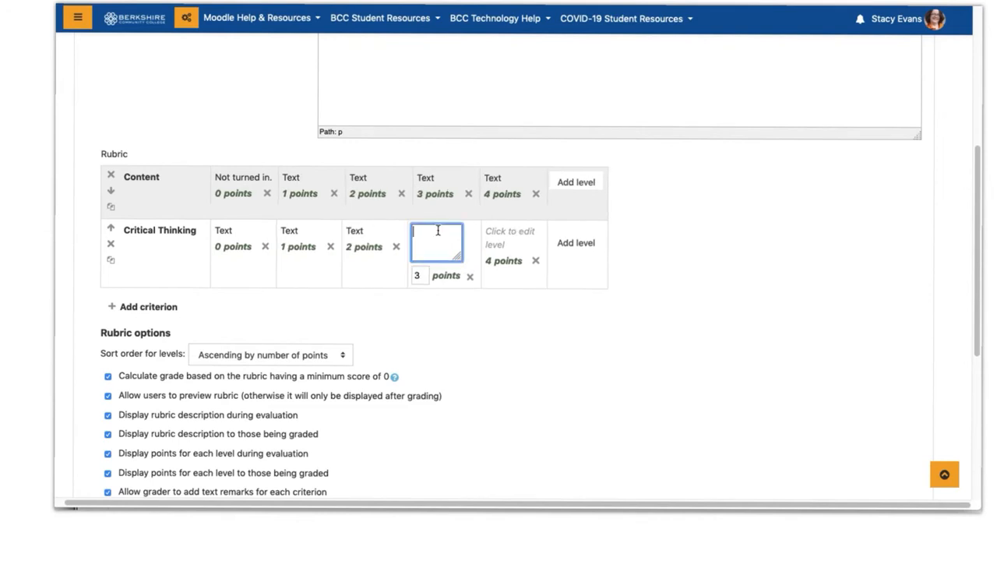
type("Text")
left_click(500, 234)
type("Text")
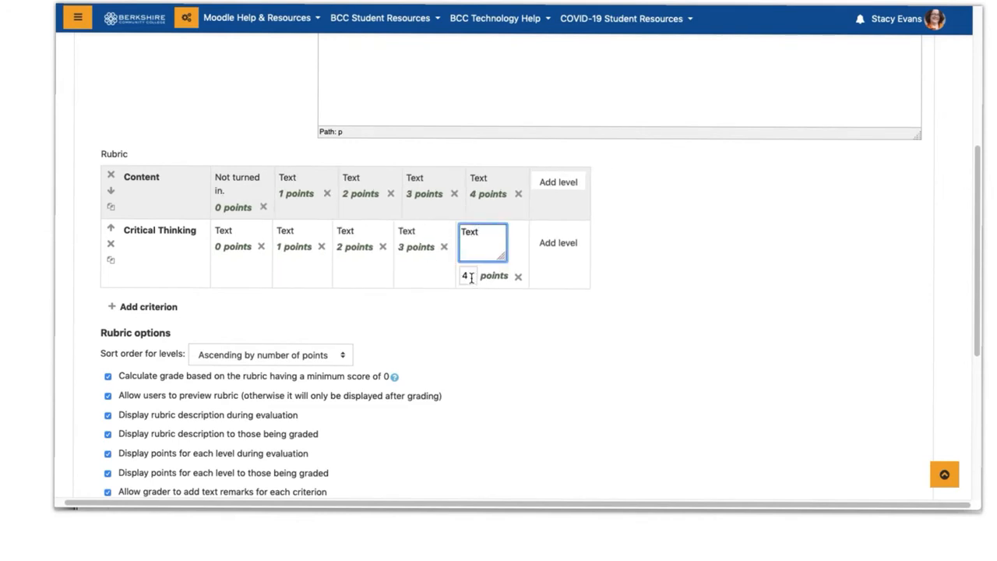
Step: Set the Critical Thinking criterion's highest level to 8 points and its second-highest level to 4 points
left_click(471, 275)
key("BackSpace")
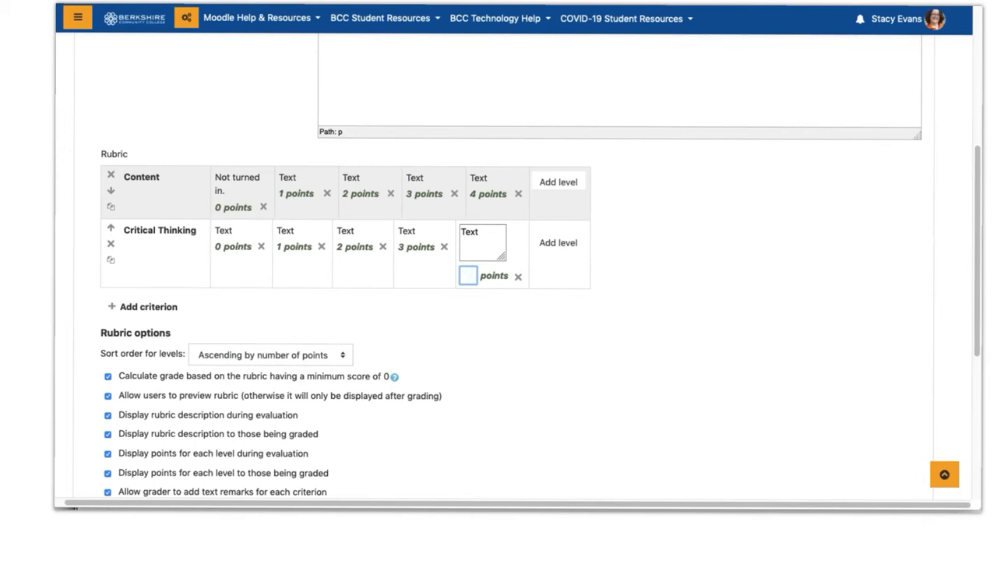
type("8")
left_click(401, 246)
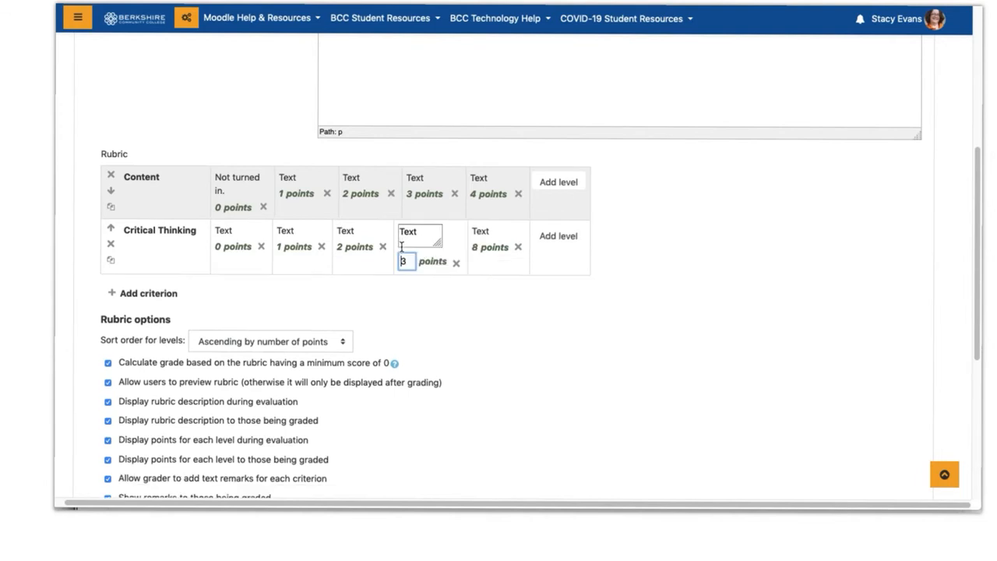
key("BackSpace")
type("4")
left_click(447, 312)
Step: Add a third criterion named "Something" and describe its 0-, 1- and 2-point levels as "Text"
left_click(148, 295)
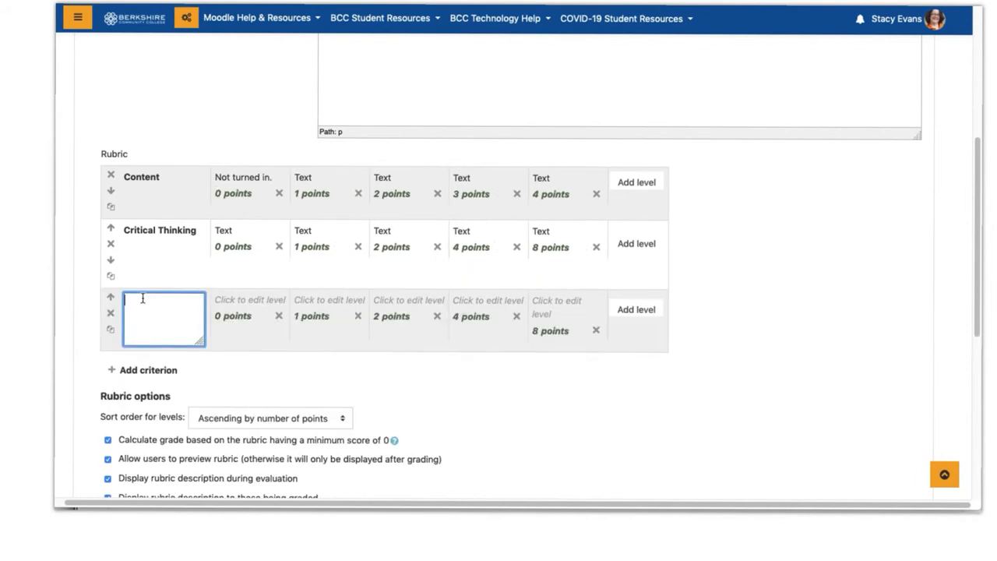
type("Something")
left_click(249, 299)
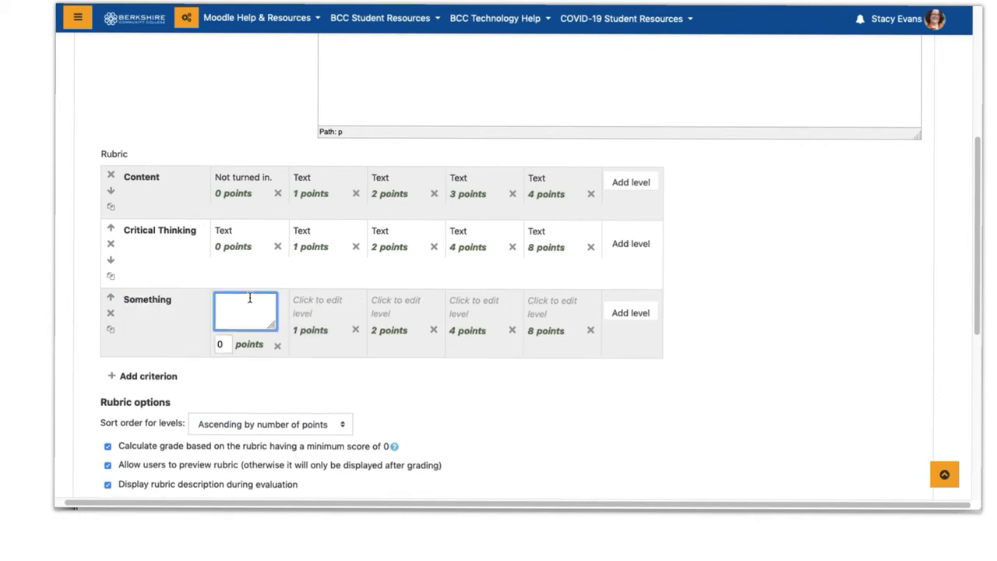
type("Text")
left_click(326, 308)
type("Text")
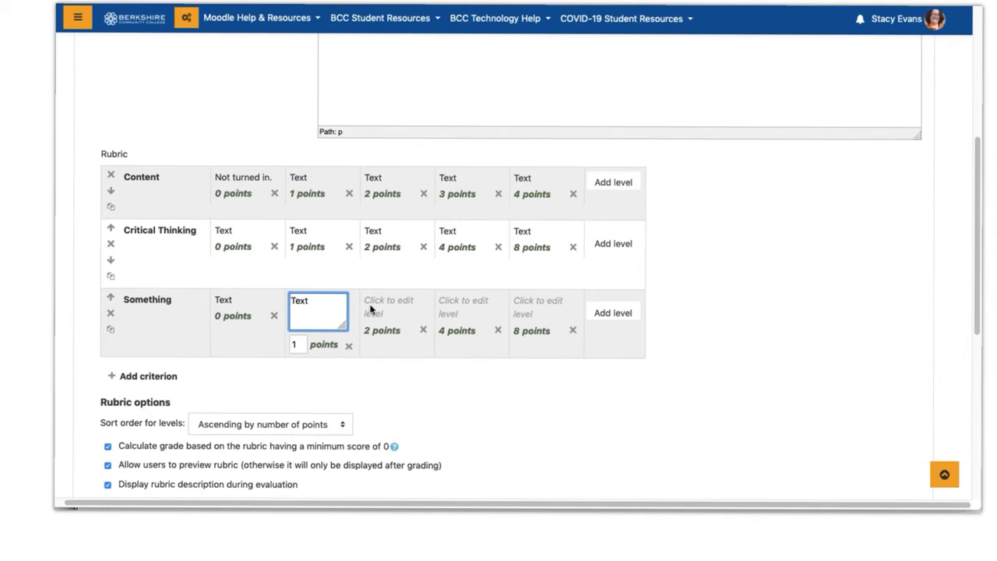
left_click(371, 310)
type("Text")
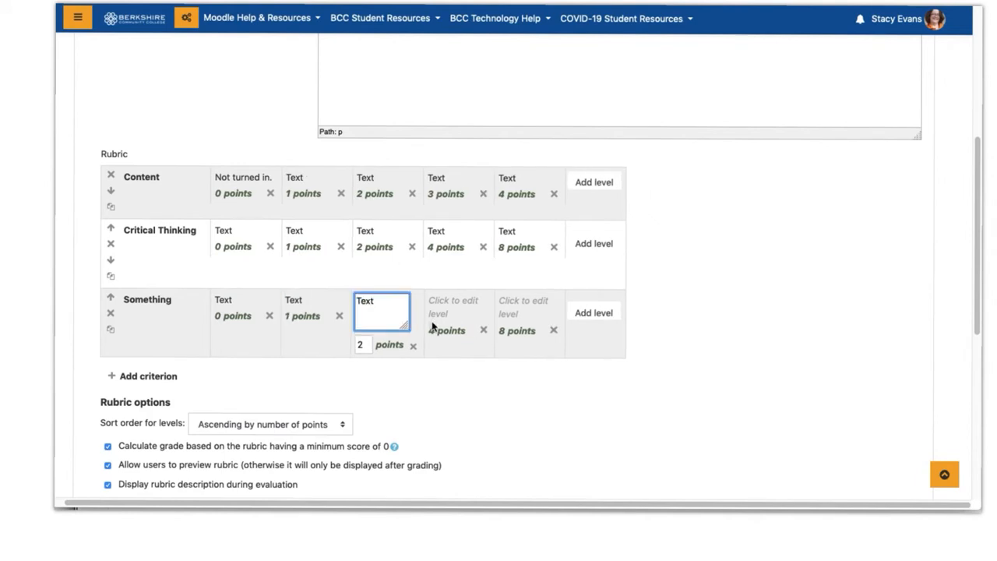
Step: Delete the 4-point and 8-point levels from the Something criterion
left_click(484, 334)
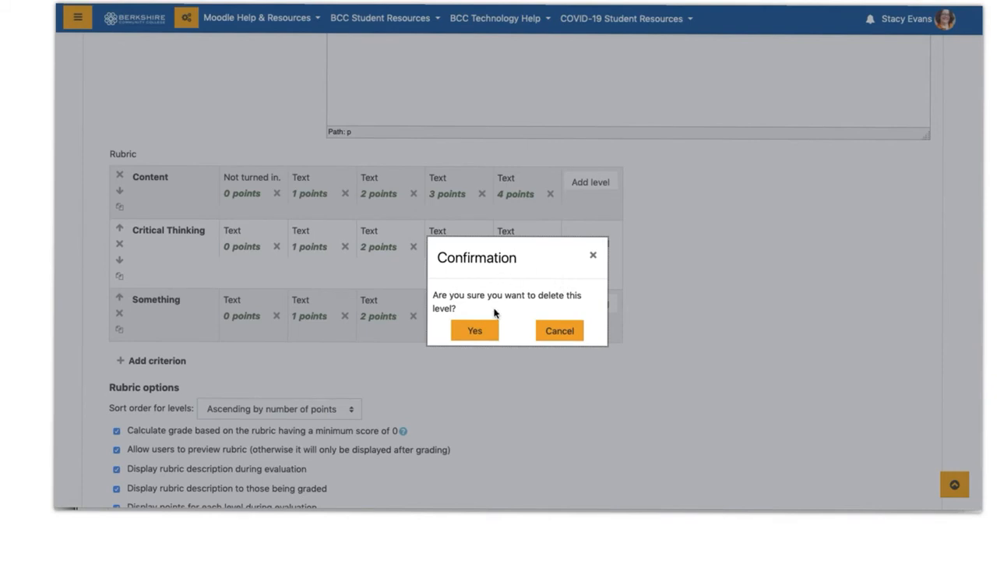
left_click(473, 335)
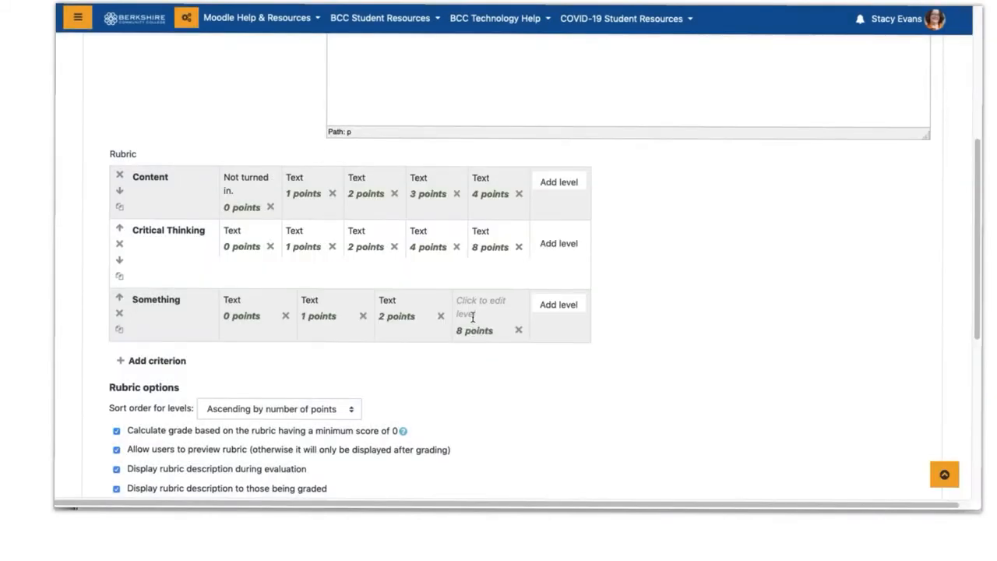
left_click(472, 308)
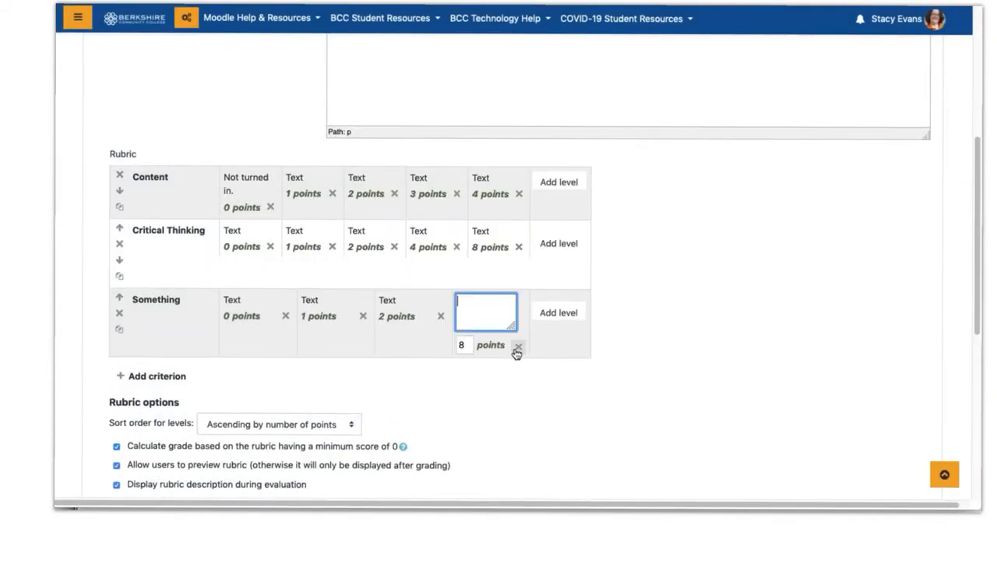
left_click(518, 346)
left_click(477, 331)
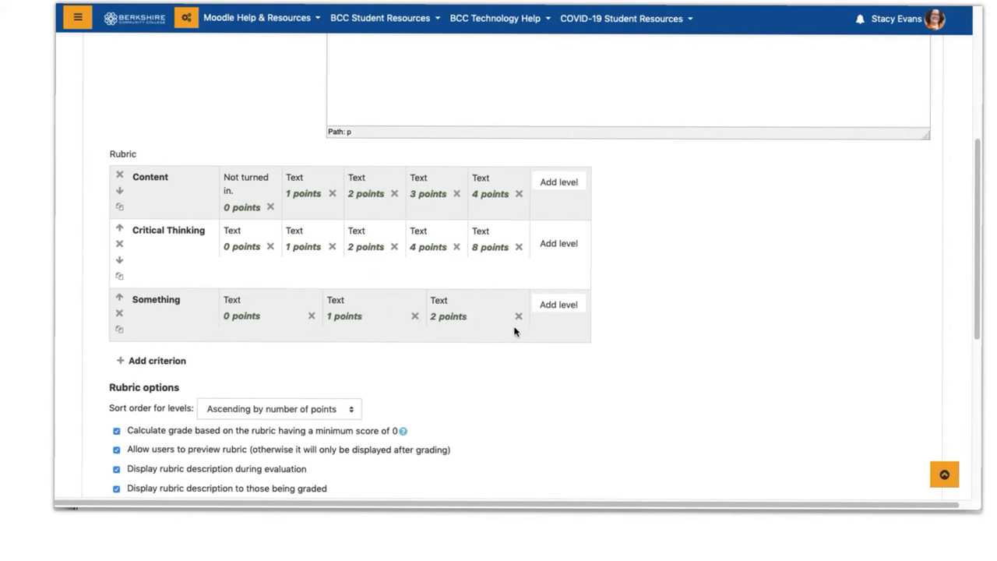
Step: Keep the levels sorted ascending by number of points, and save the rubric as ready for use
scroll(468, 330, "down", 1)
scroll(468, 329, "left", 1)
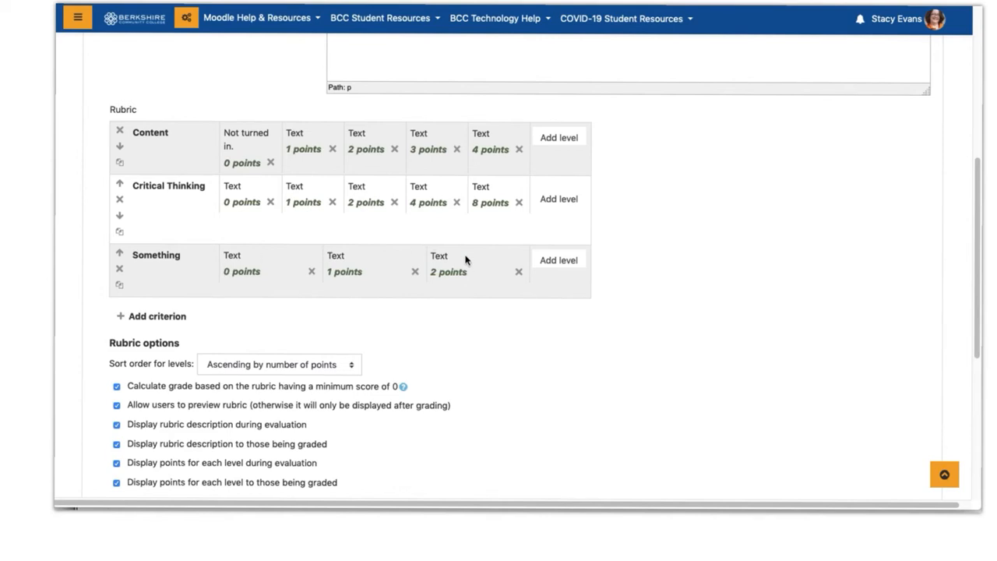
scroll(457, 265, "down", 2)
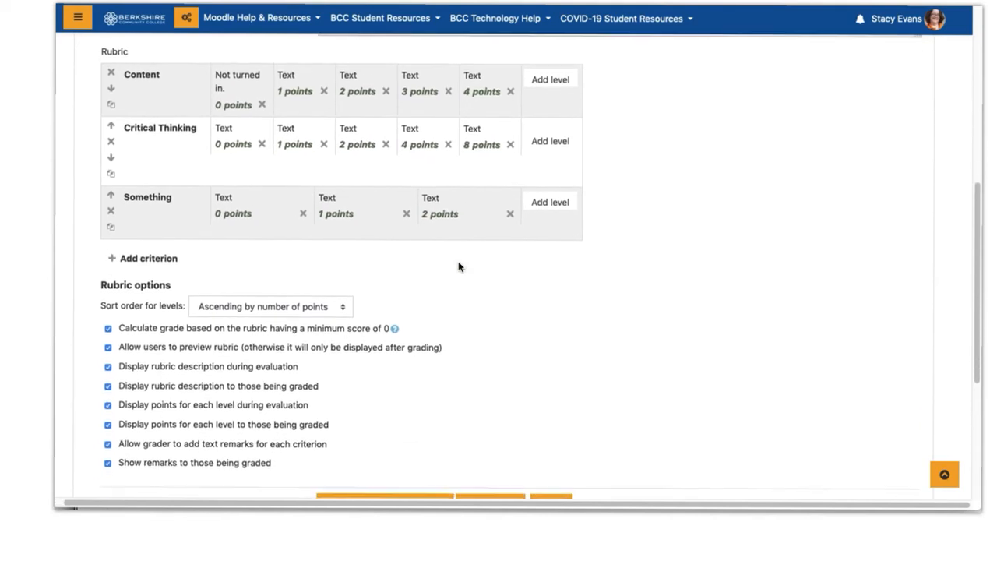
scroll(457, 267, "down", 2)
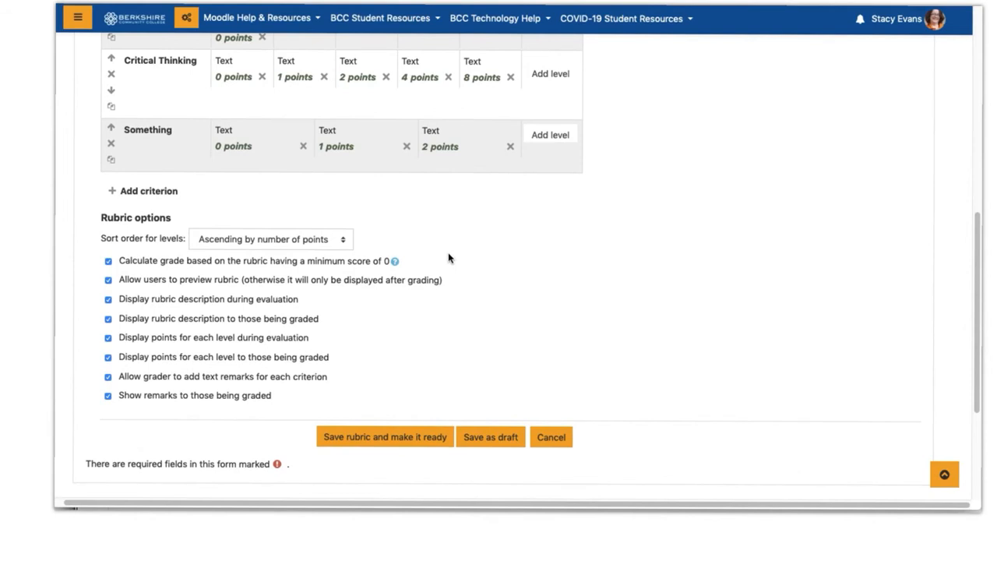
left_click(346, 240)
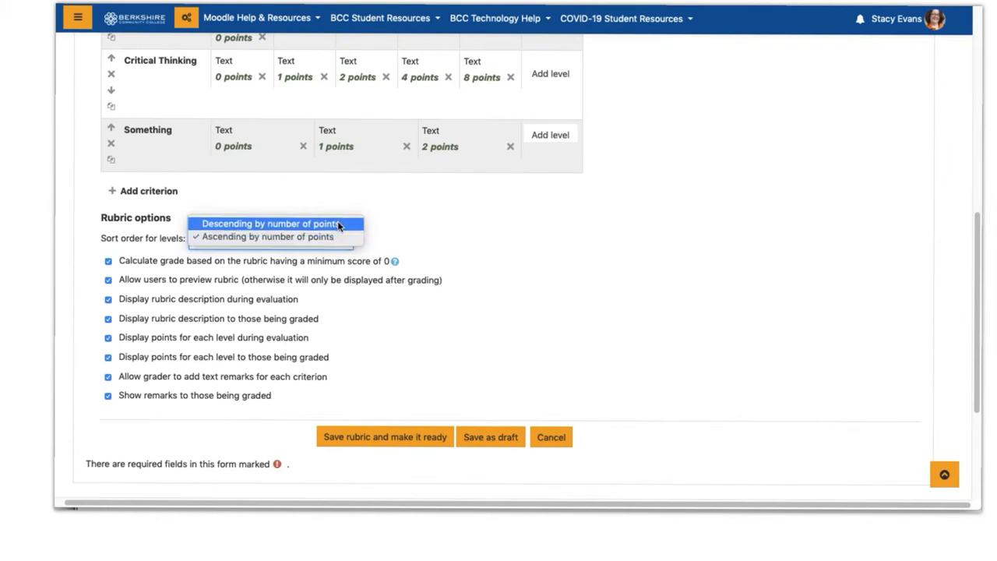
left_click(506, 249)
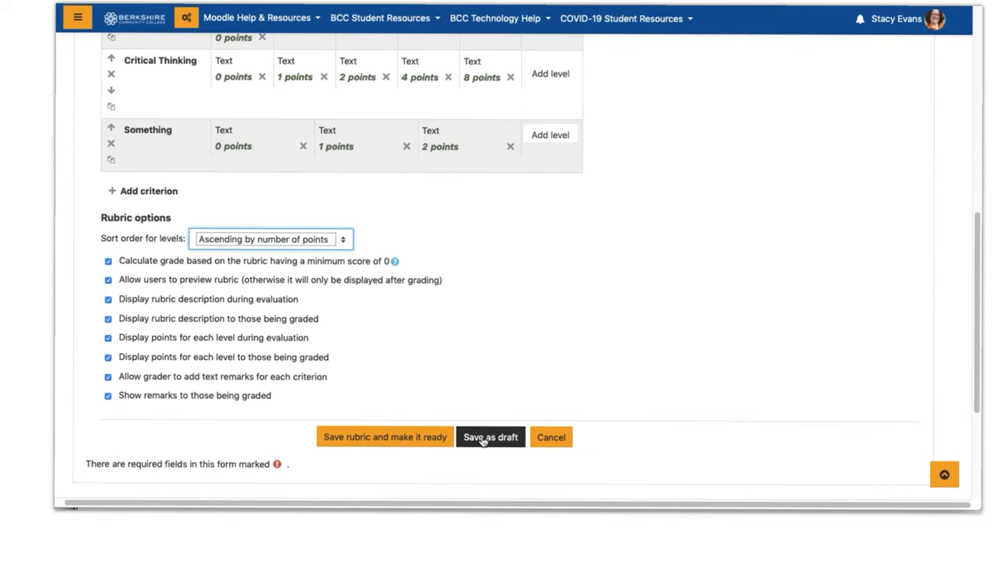
left_click(393, 438)
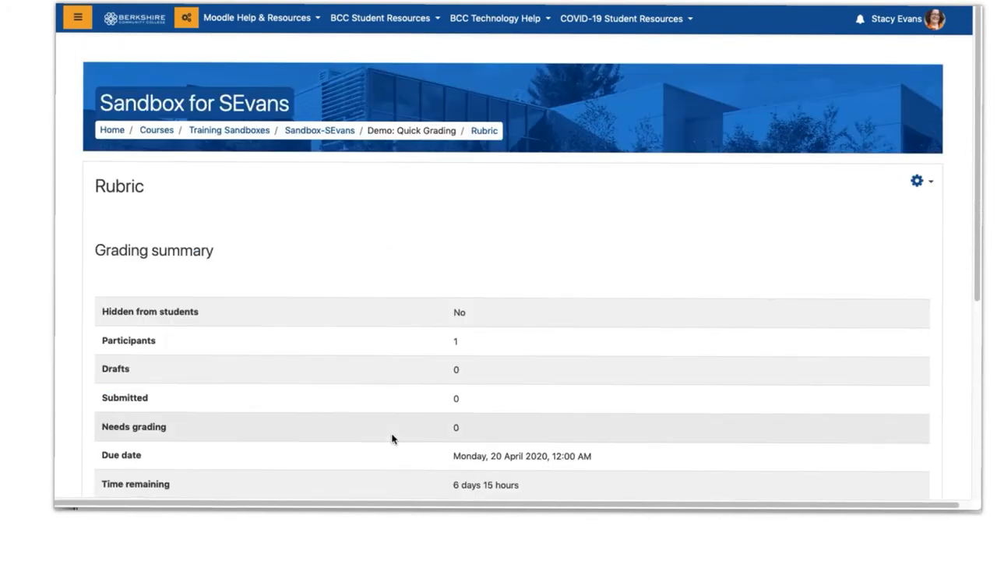
scroll(393, 438, "down", 3)
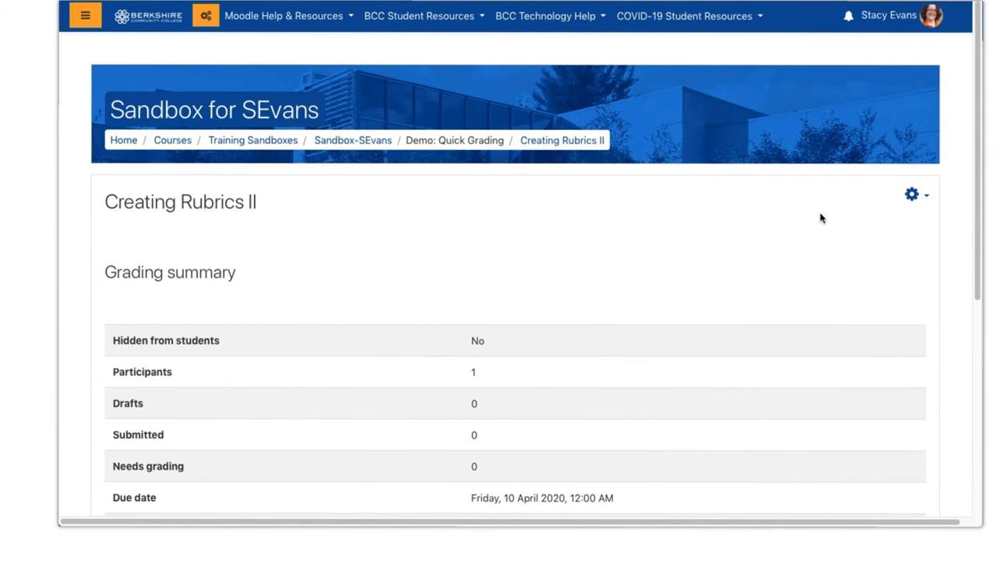
Step: Open the advanced grading page of the Creating Rubrics II assignment
left_click(912, 197)
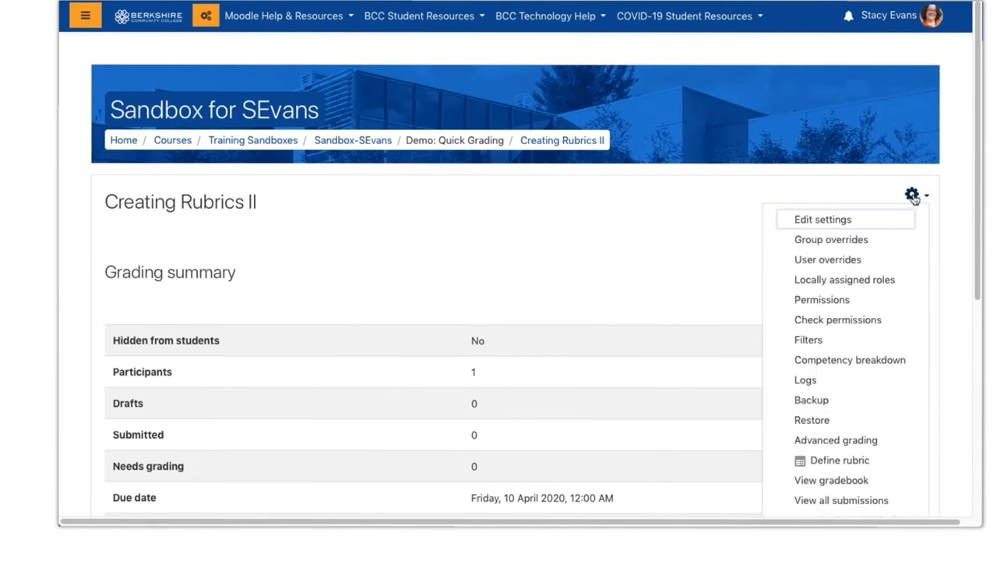
scroll(883, 344, "down", 2)
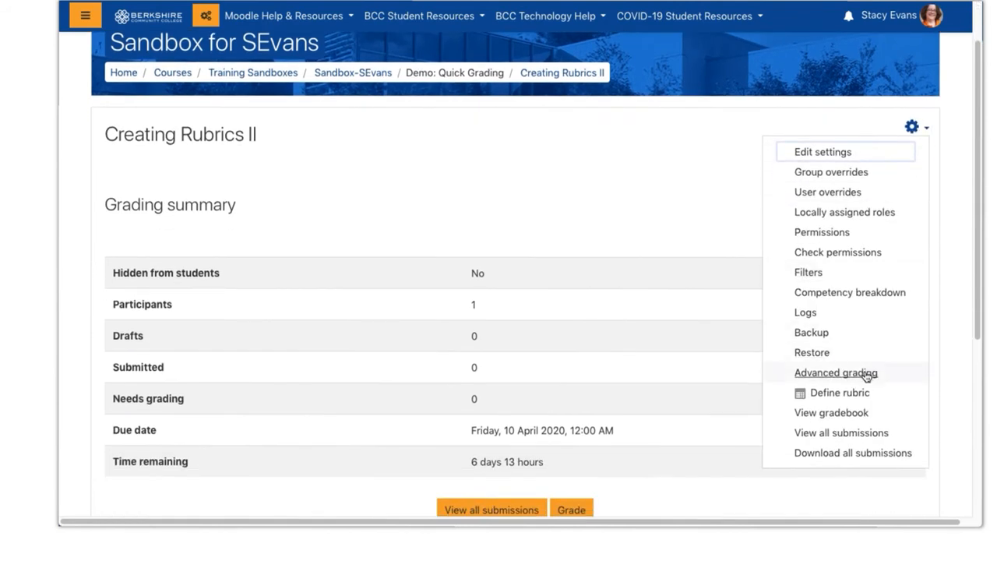
left_click(835, 373)
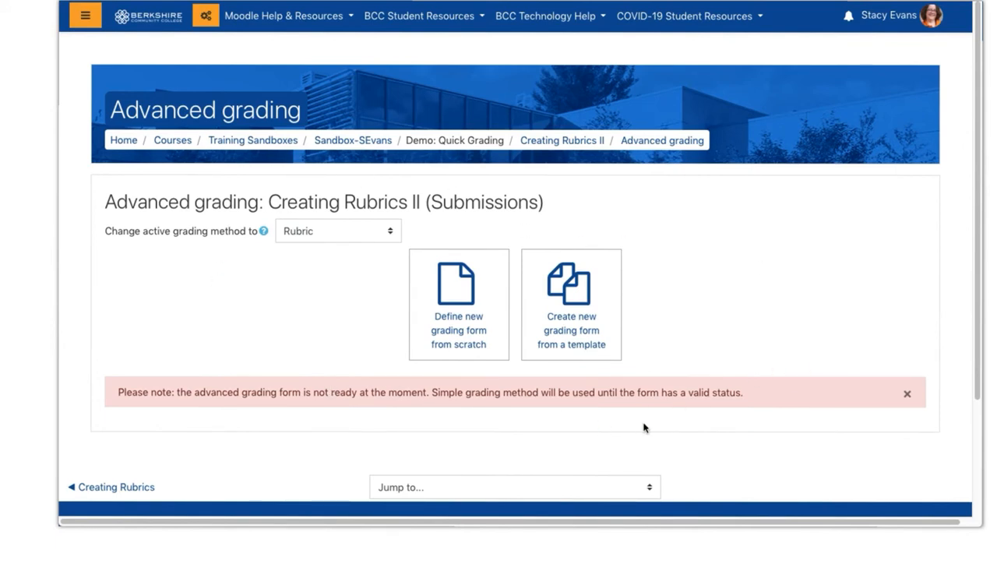
scroll(749, 440, "up", 1)
scroll(748, 440, "down", 1)
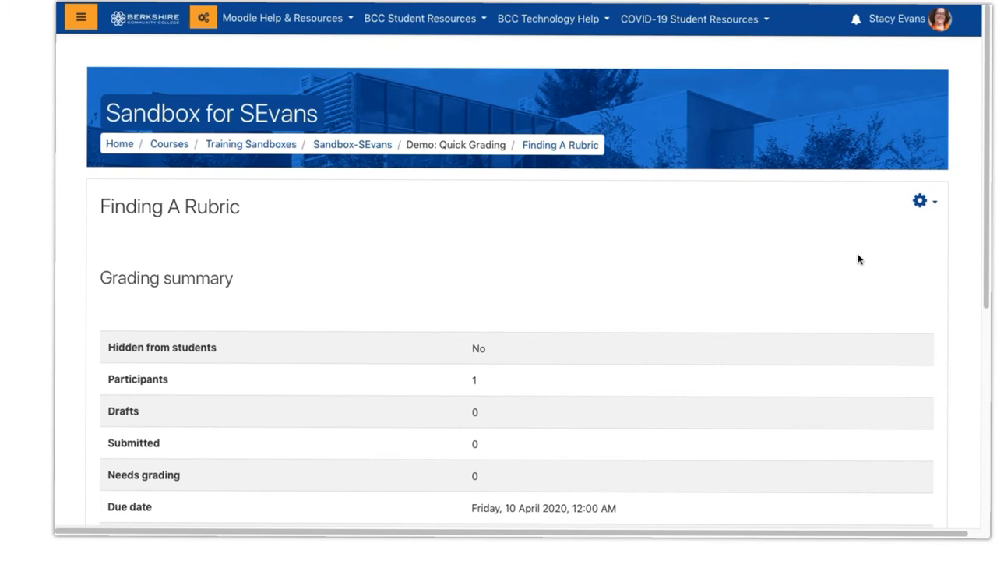
Step: Open advanced grading for the Finding A Rubric assignment and start a new grading form from a template
left_click(935, 205)
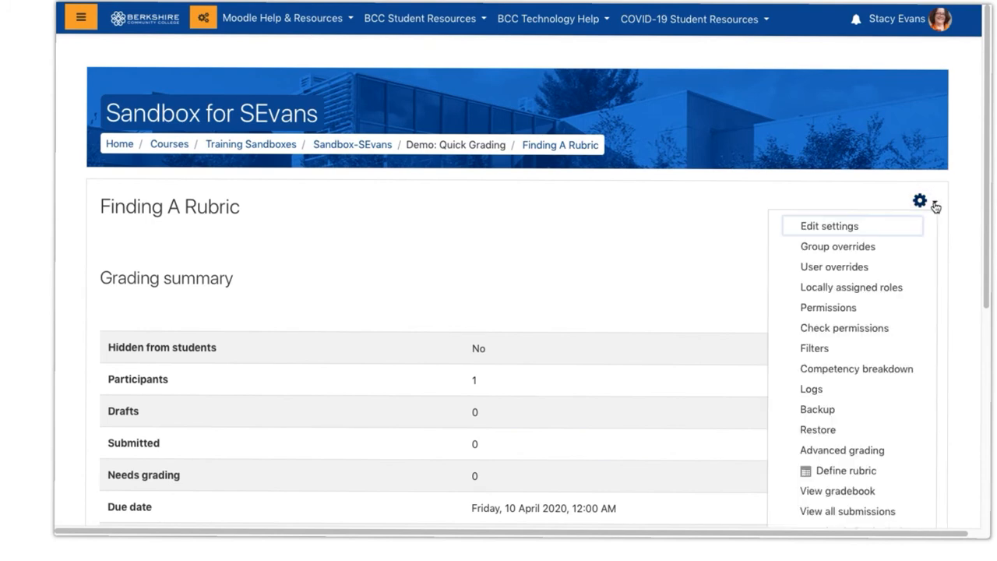
left_click(868, 452)
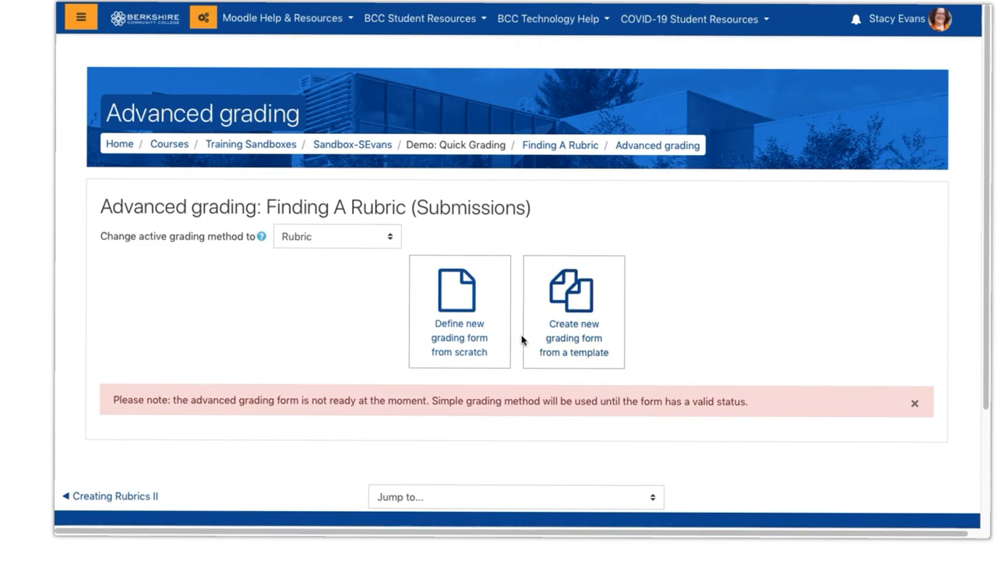
left_click(588, 316)
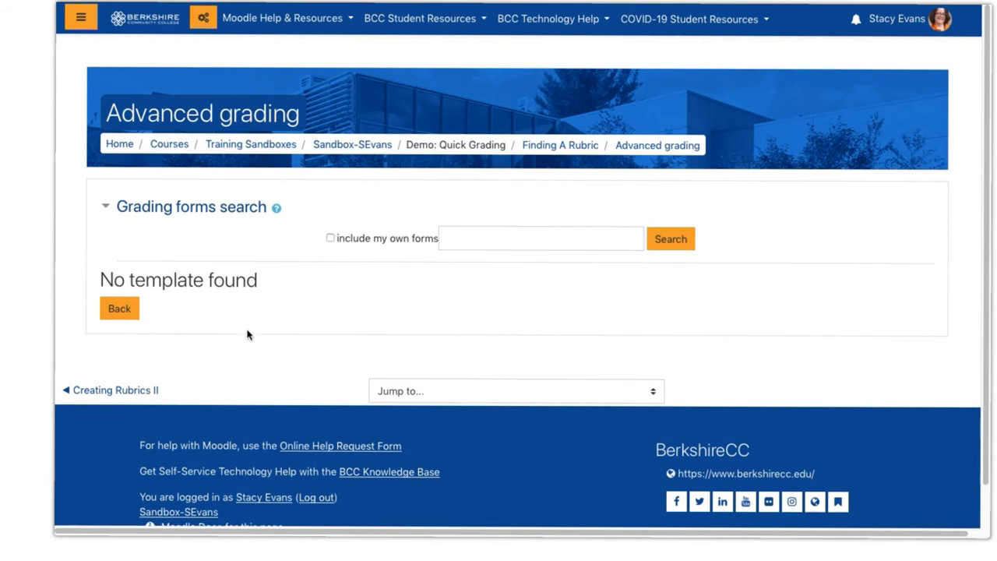
Step: Search the grading forms for "Training", including own forms
left_click(331, 238)
left_click(453, 241)
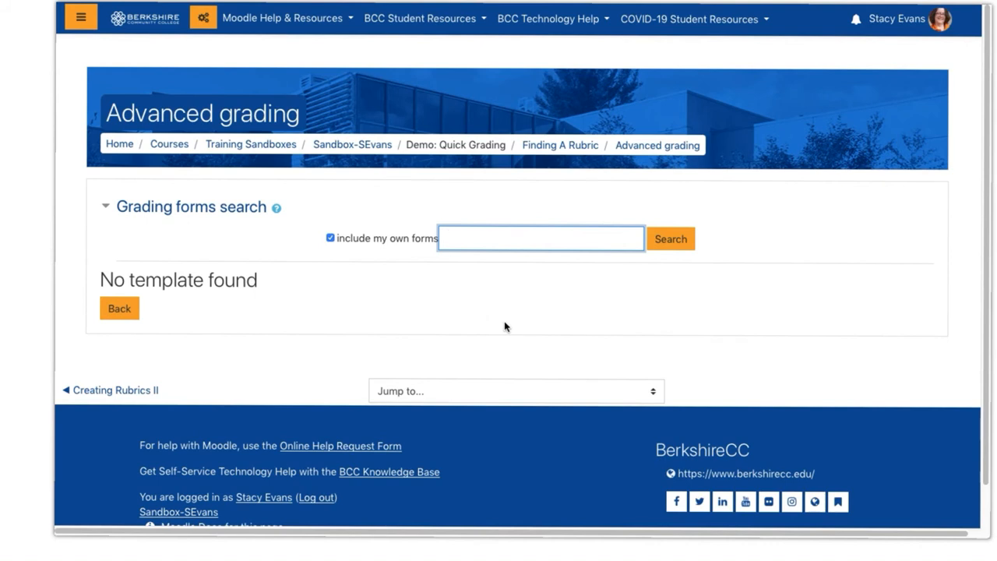
type("Training")
left_click(676, 245)
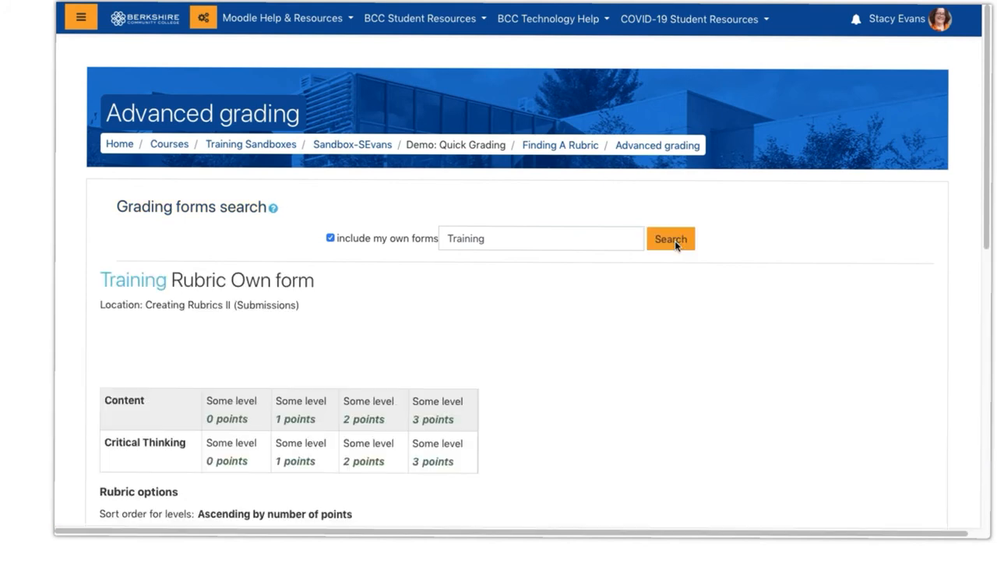
Step: Examine the Training Rubric's location, criteria, point levels and rubric options in the search results
scroll(602, 300, "down", 1)
scroll(603, 300, "down", 3)
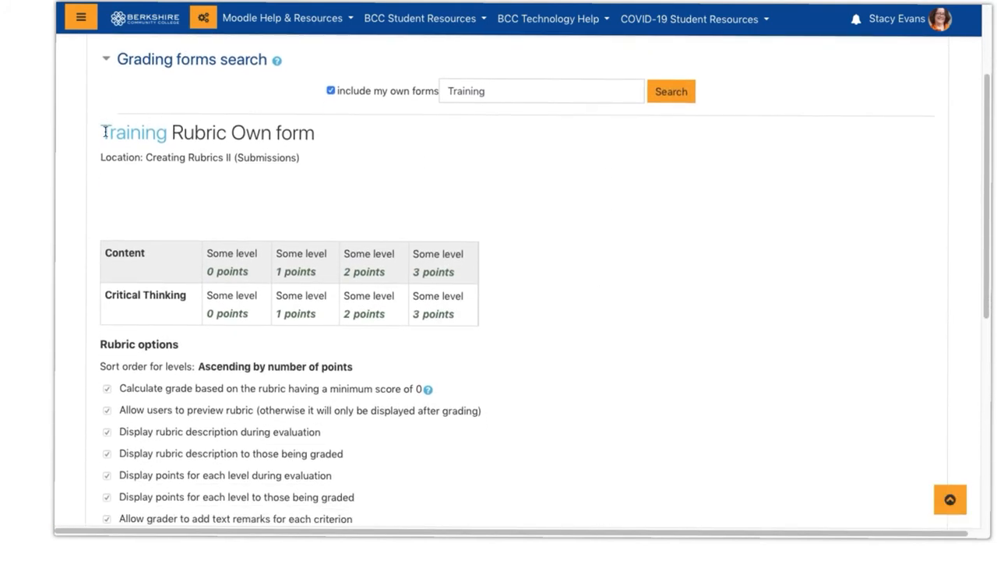
scroll(632, 292, "down", 2)
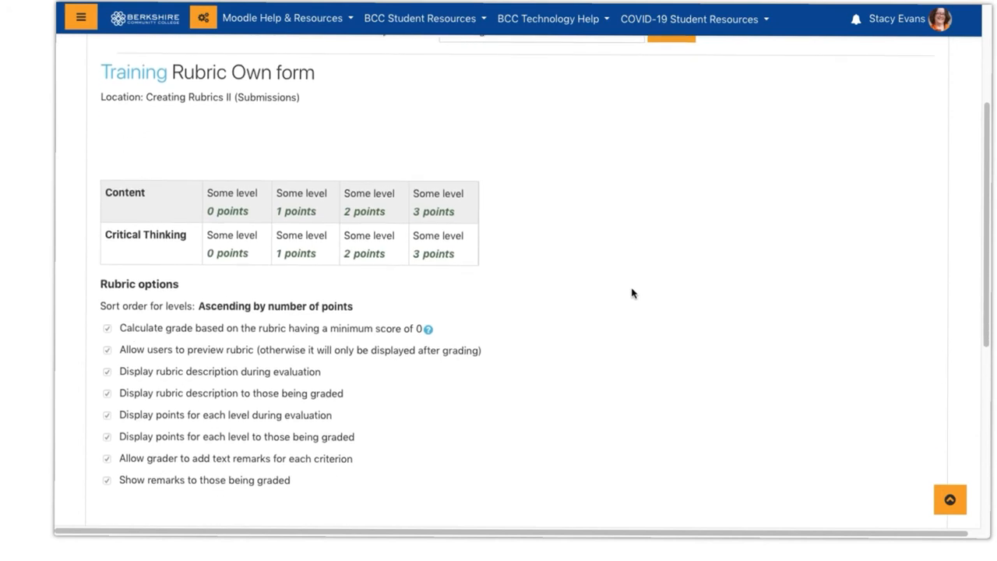
scroll(632, 292, "up", 1)
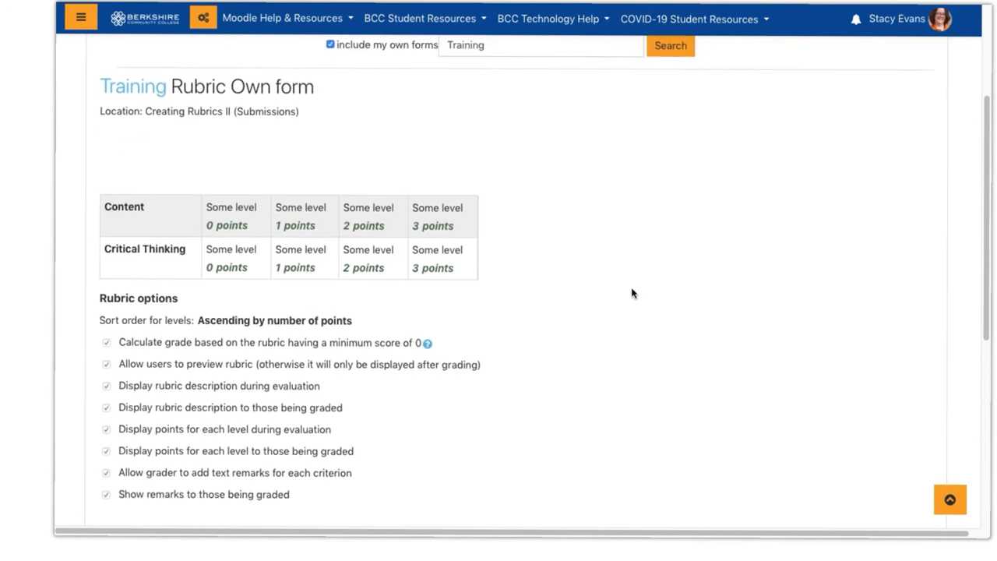
scroll(632, 293, "down", 1)
scroll(632, 293, "up", 1)
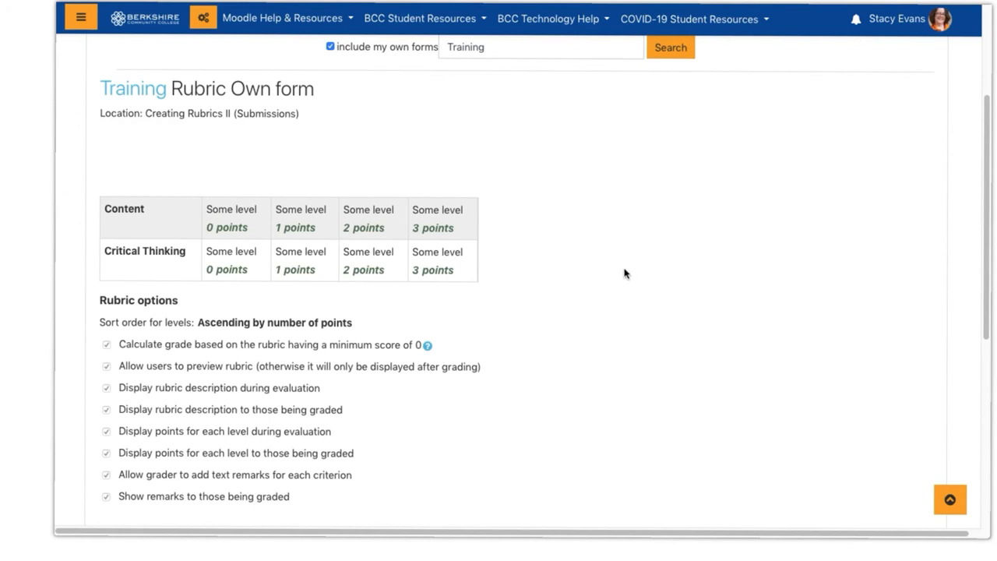
scroll(623, 273, "down", 1)
scroll(624, 273, "up", 1)
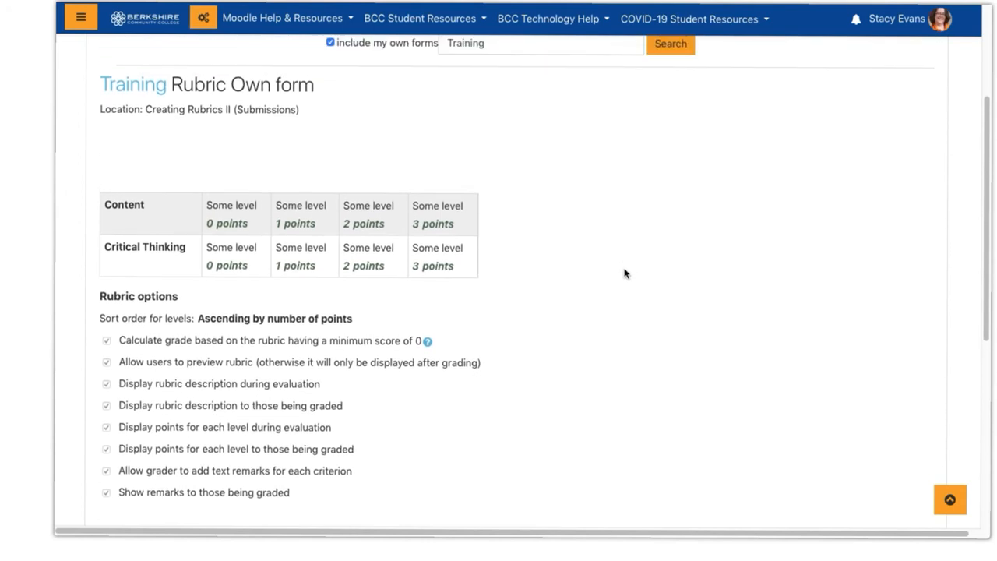
scroll(593, 255, "down", 1)
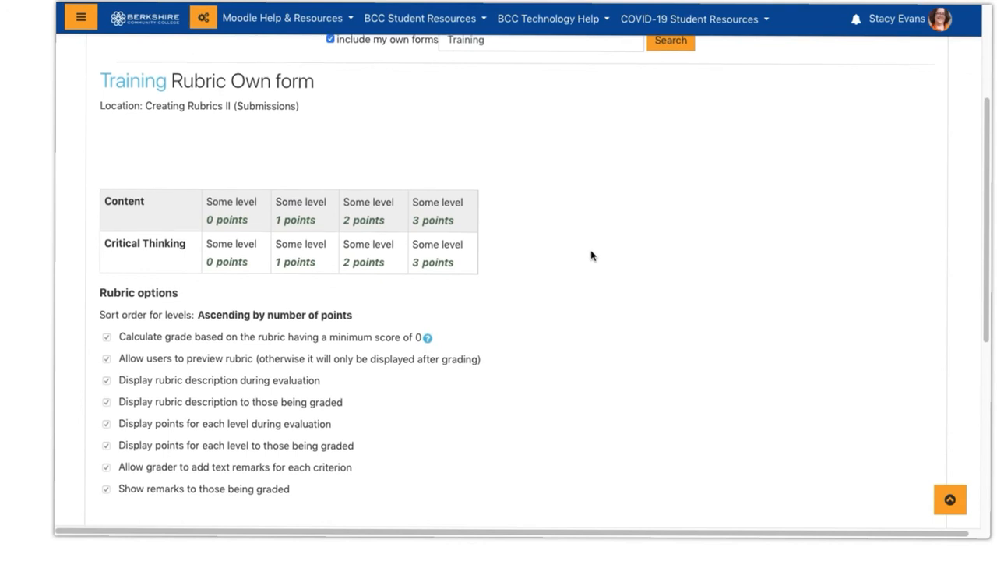
scroll(591, 255, "down", 2)
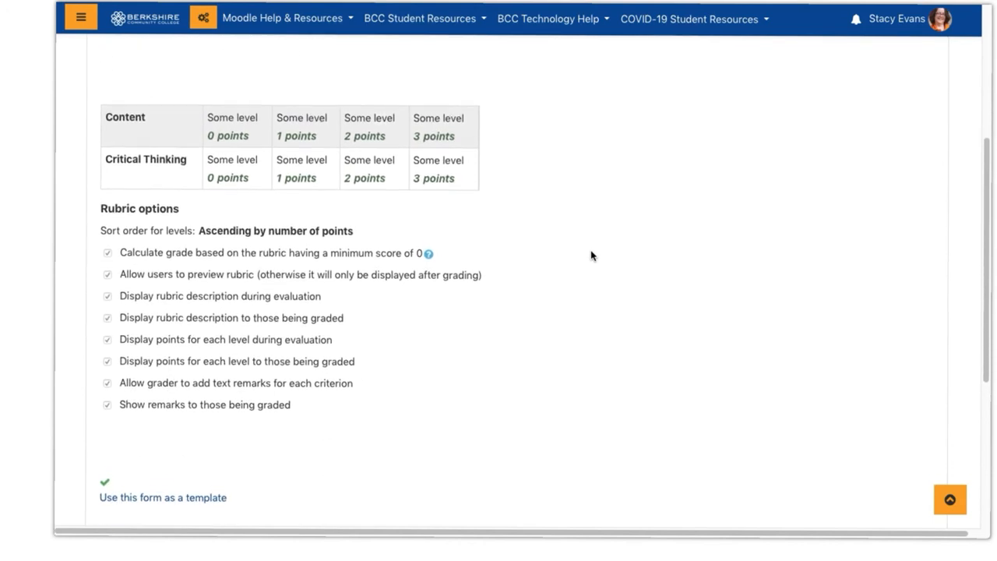
scroll(592, 255, "up", 4)
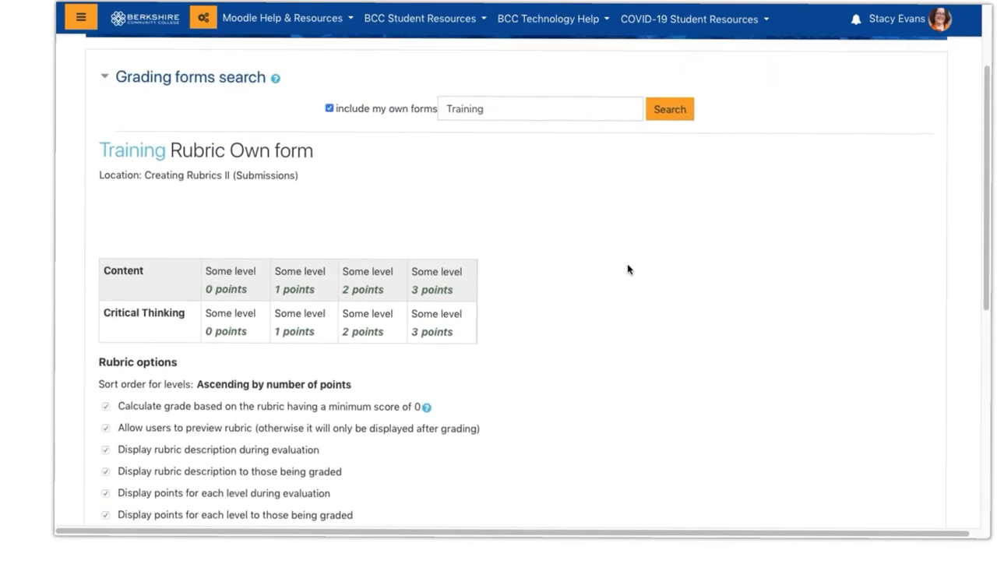
scroll(627, 269, "up", 1)
scroll(632, 270, "down", 6)
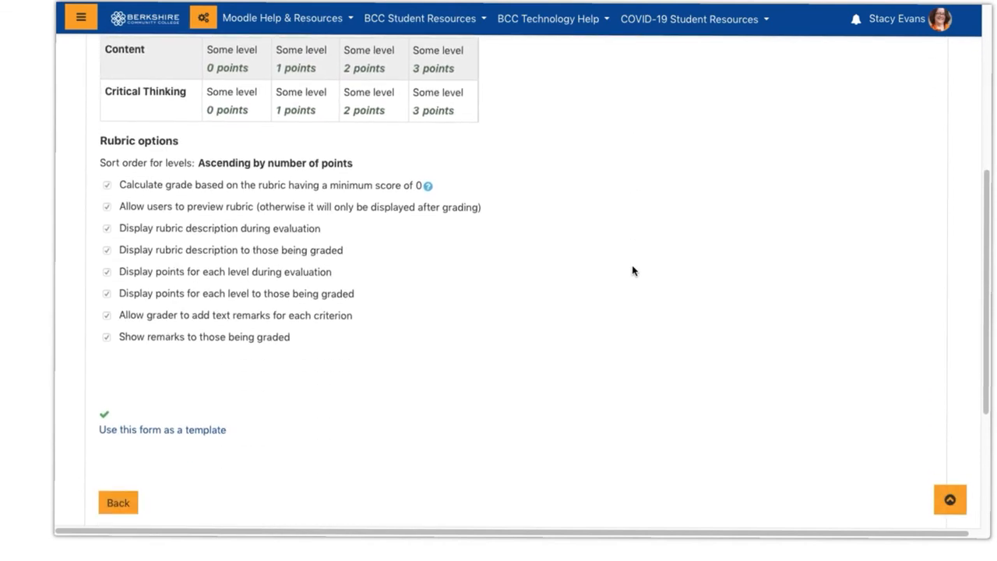
scroll(631, 271, "up", 4)
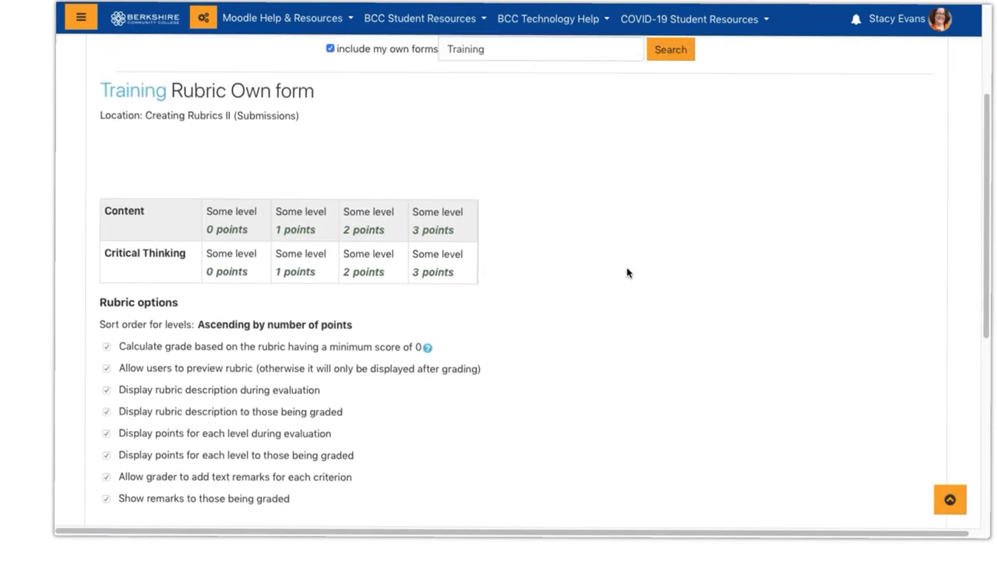
scroll(628, 272, "up", 1)
Step: Use the Training Rubric as the template for the Finding A Rubric grading form and review the copied rubric
scroll(627, 273, "down", 6)
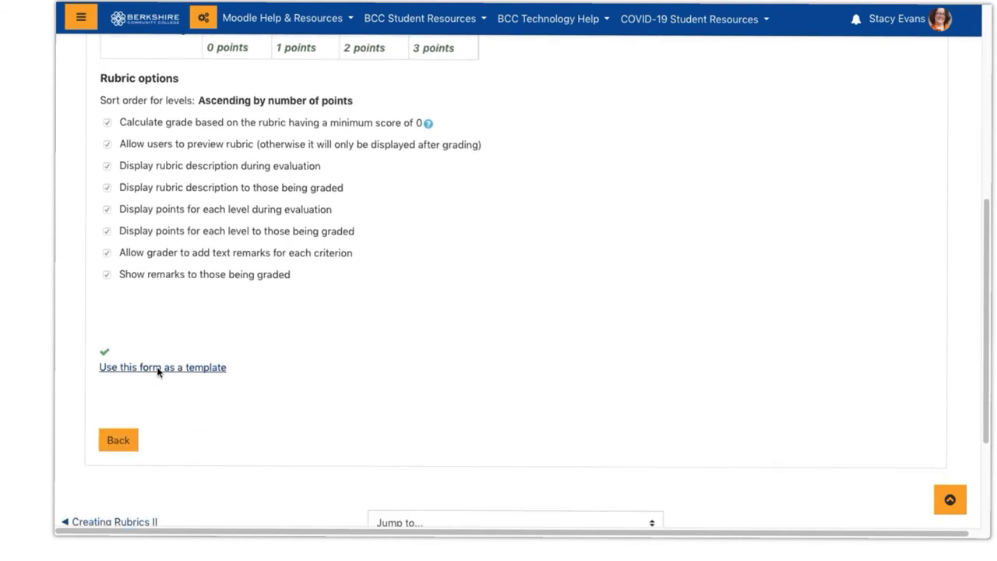
left_click(159, 367)
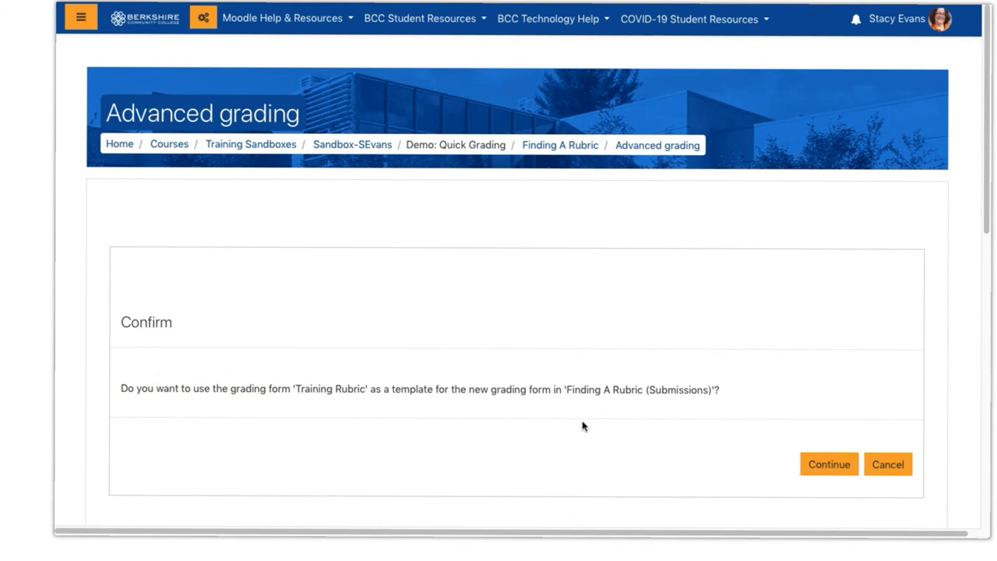
left_click(844, 465)
scroll(727, 425, "down", 4)
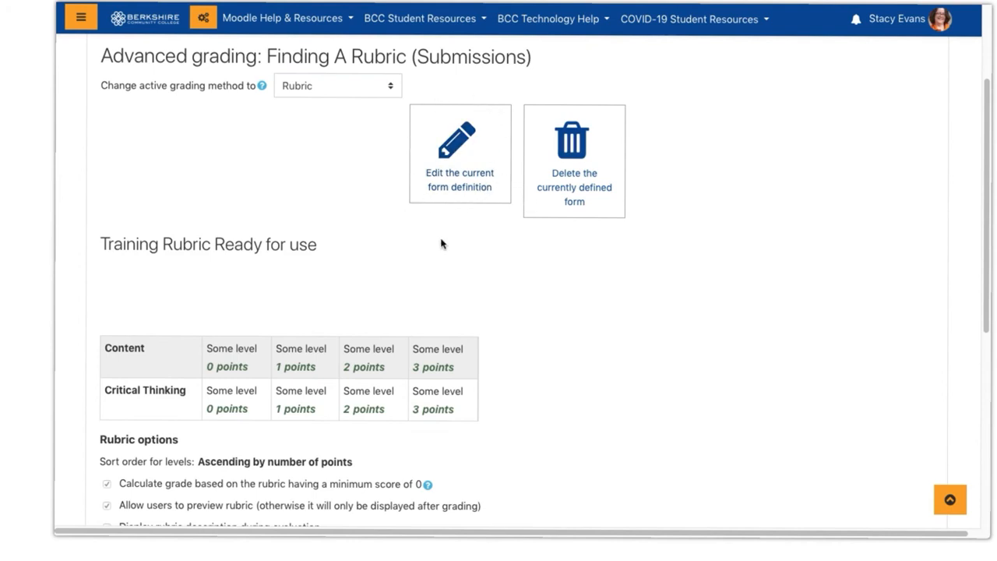
scroll(441, 244, "down", 2)
scroll(441, 244, "up", 1)
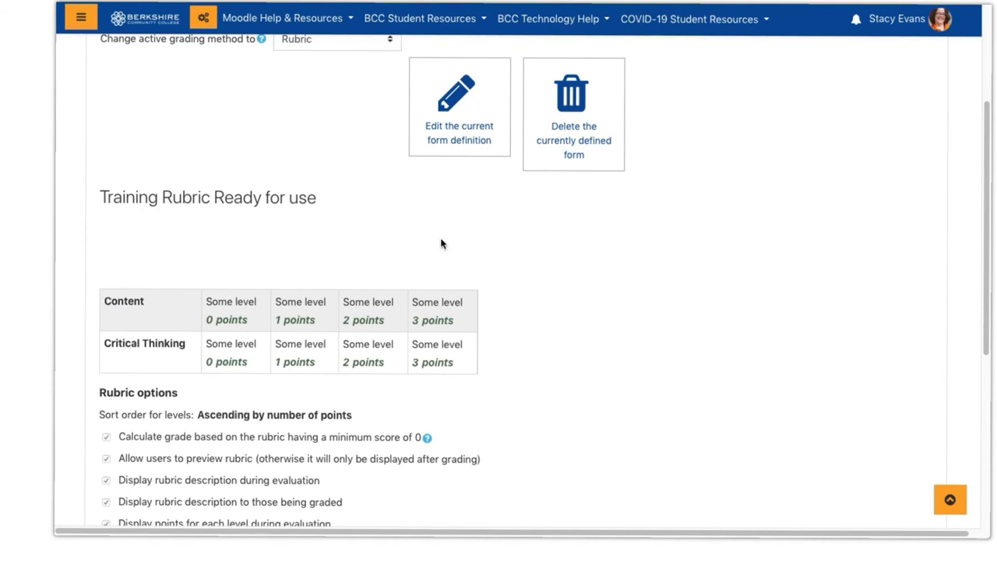
scroll(486, 262, "down", 6)
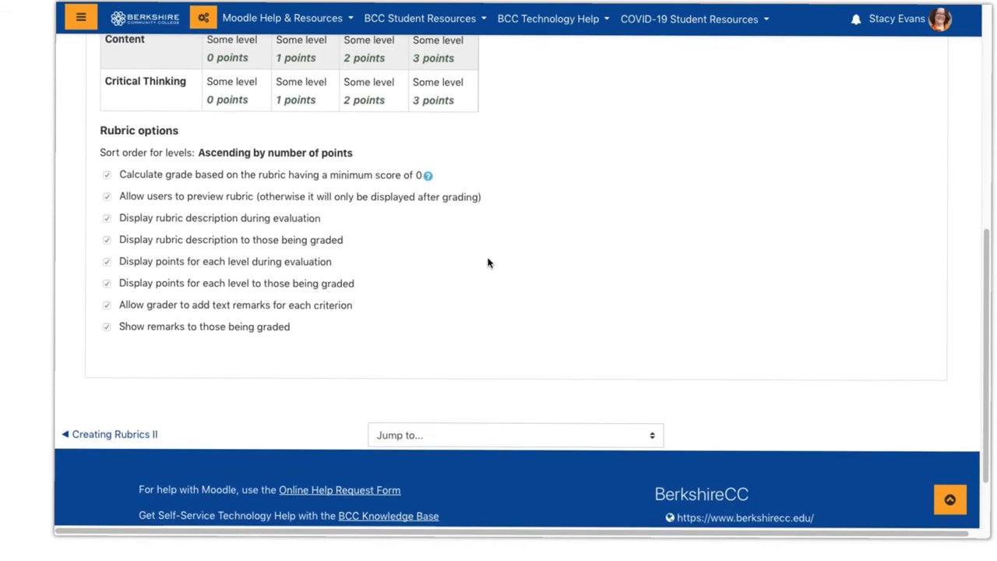
scroll(488, 262, "up", 5)
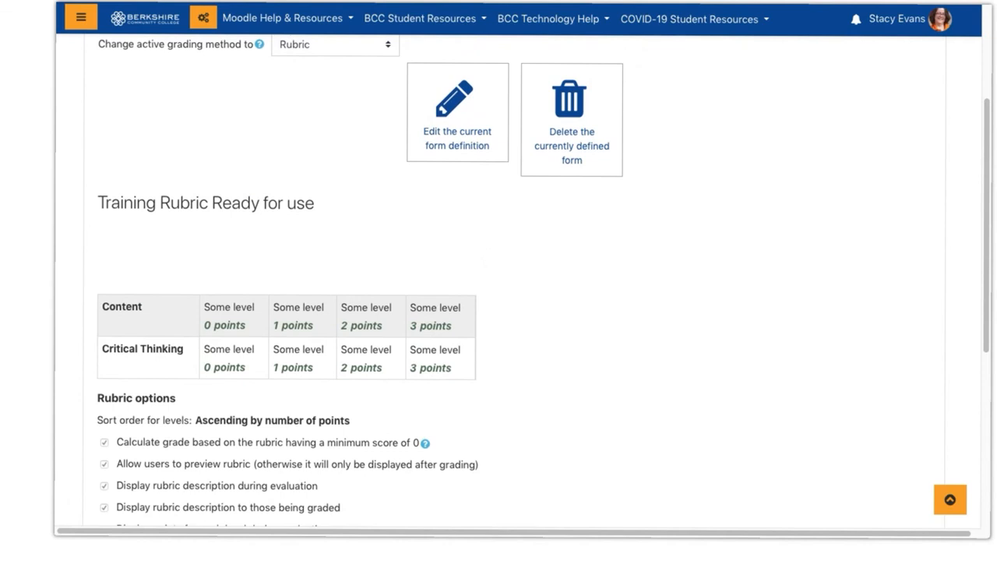